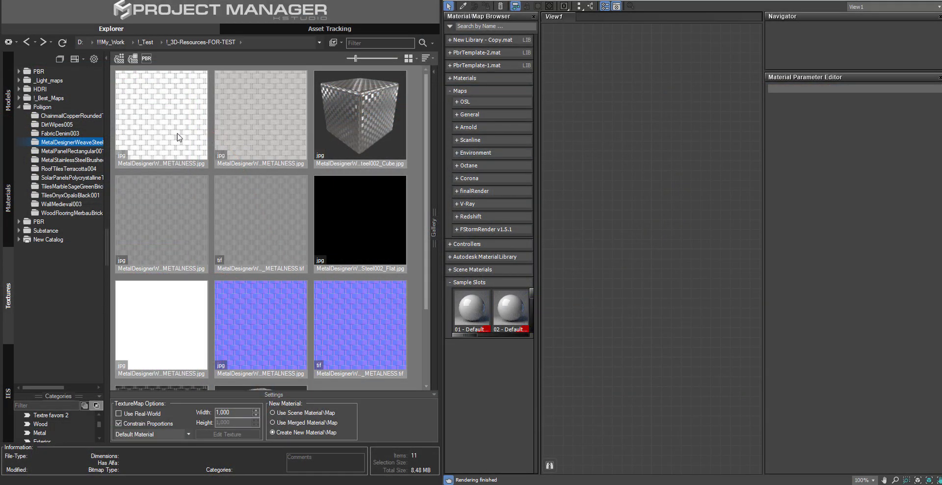
- Create a Corona material from all MetalDesignerWeaveSteel textures with a 2,000 texture width
click(177, 137)
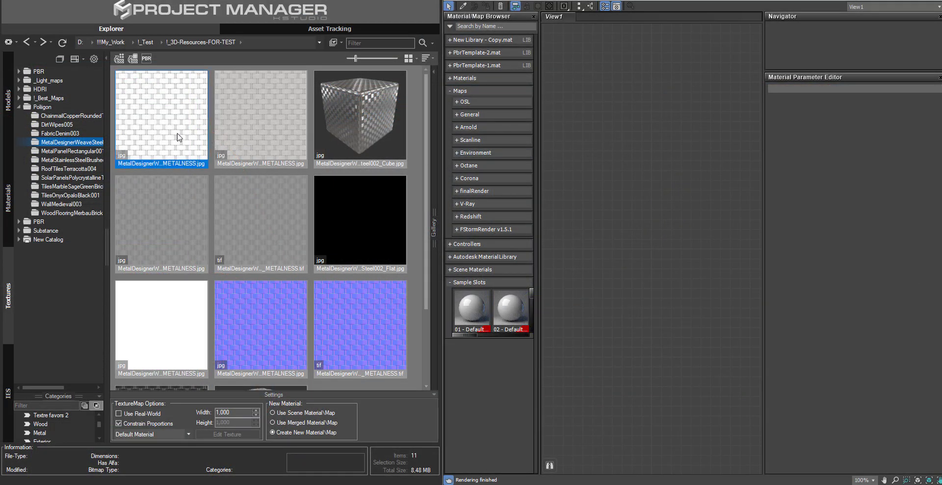
key(ctrl+a)
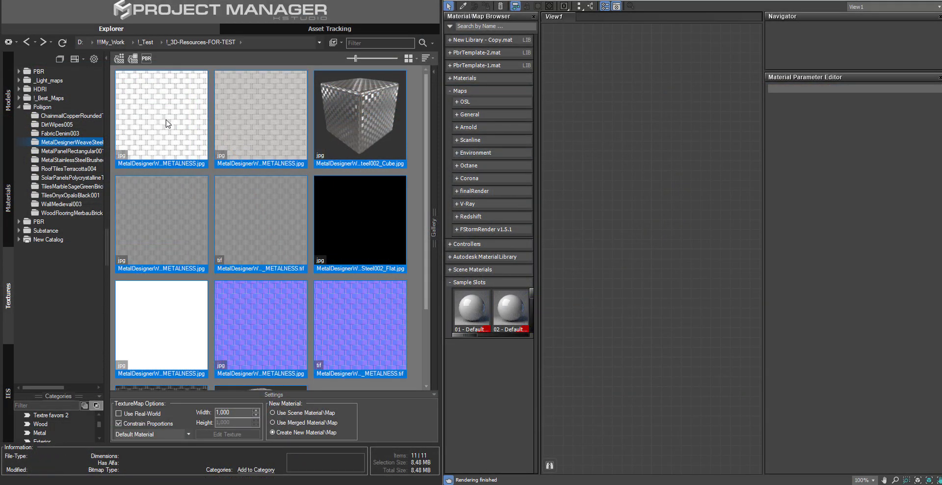
click(116, 60)
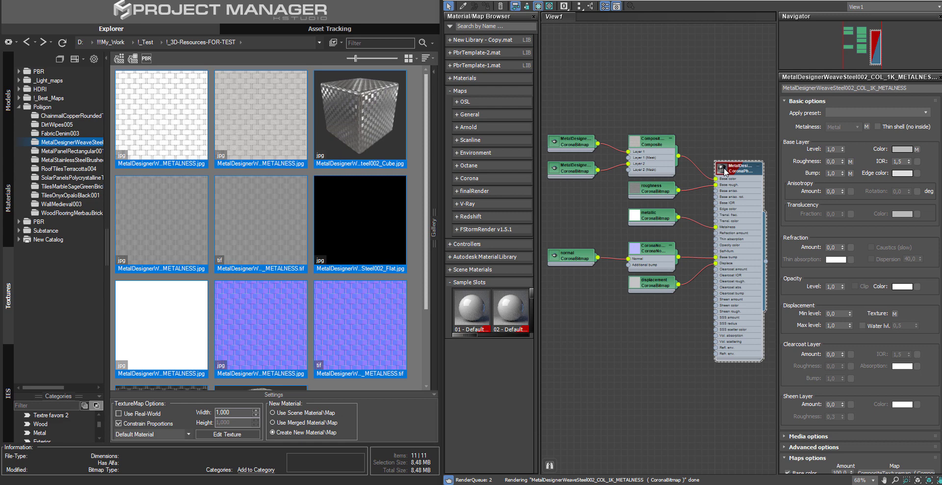
scroll(731, 189, up, 8)
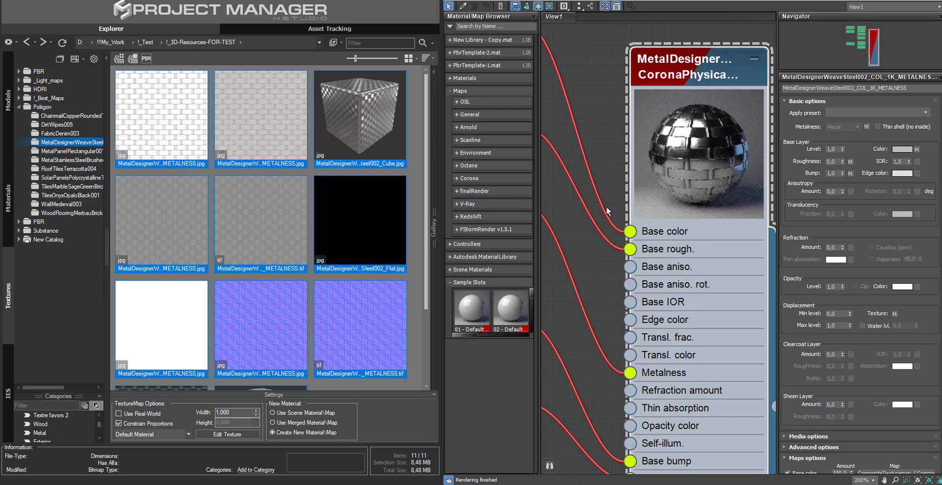
click(235, 433)
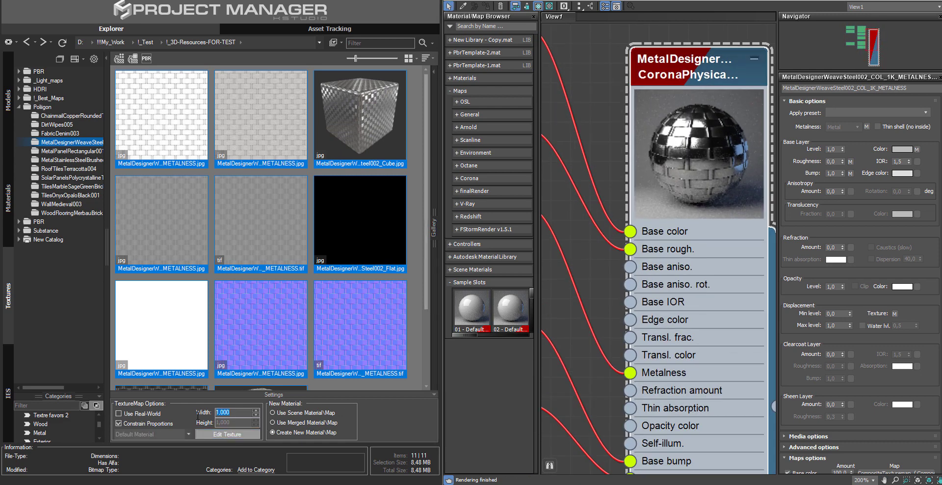
text(2,000)
key(Return)
click(239, 434)
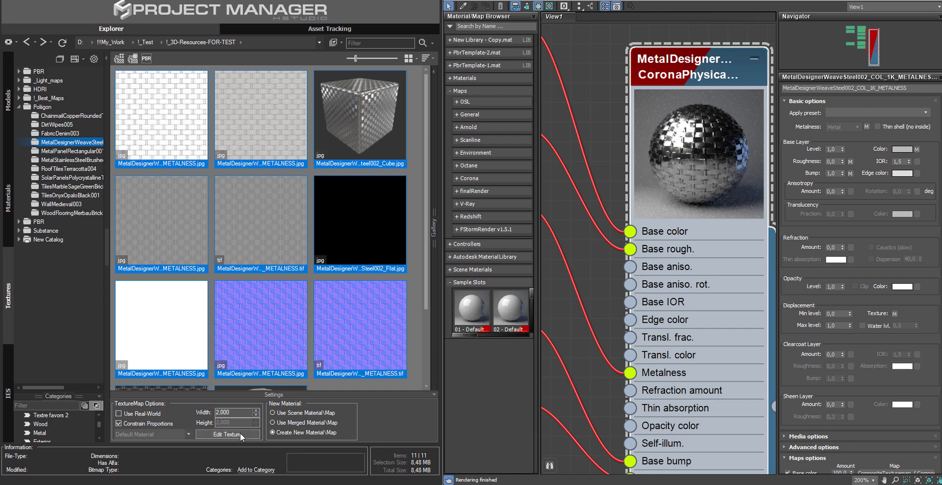
- Build a material from all MetalPanelRectangular001 textures in the Slate editor
click(72, 151)
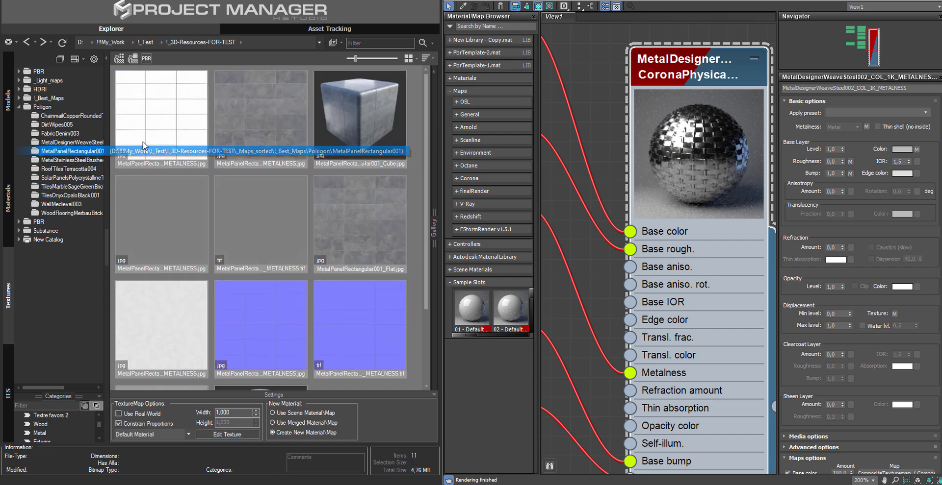
click(144, 145)
key(ctrl+a)
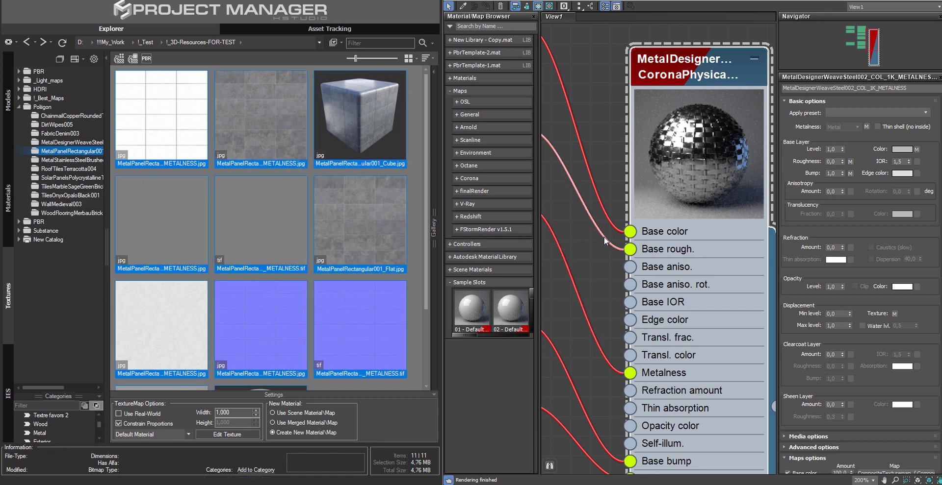
scroll(640, 147, down, 2)
scroll(640, 147, down, 3)
scroll(640, 147, down, 4)
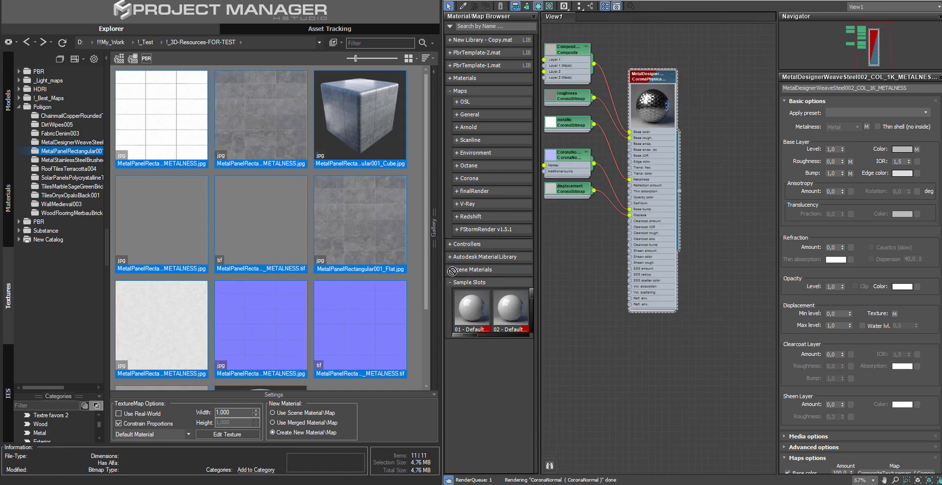
drag(652, 401, 652, 401)
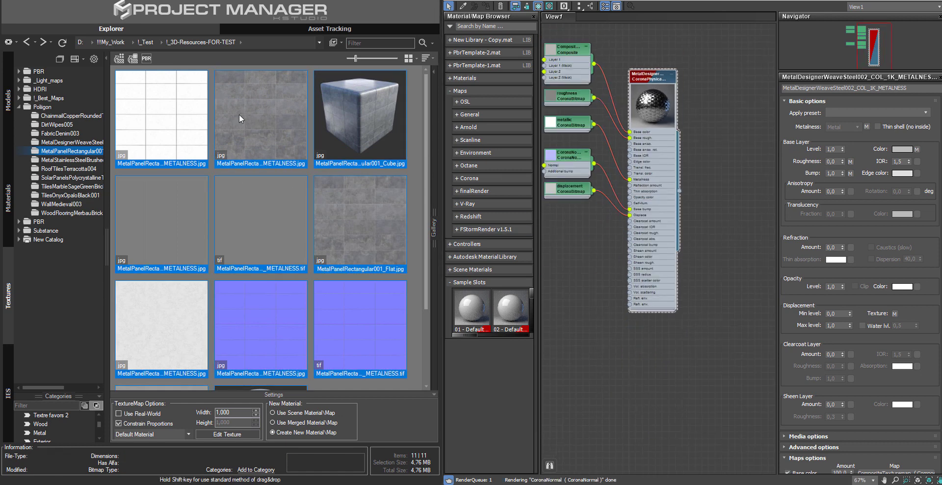
- Drop all twelve RoofTilesTerracotta004 textures into Slate as a material and frame its node
click(68, 169)
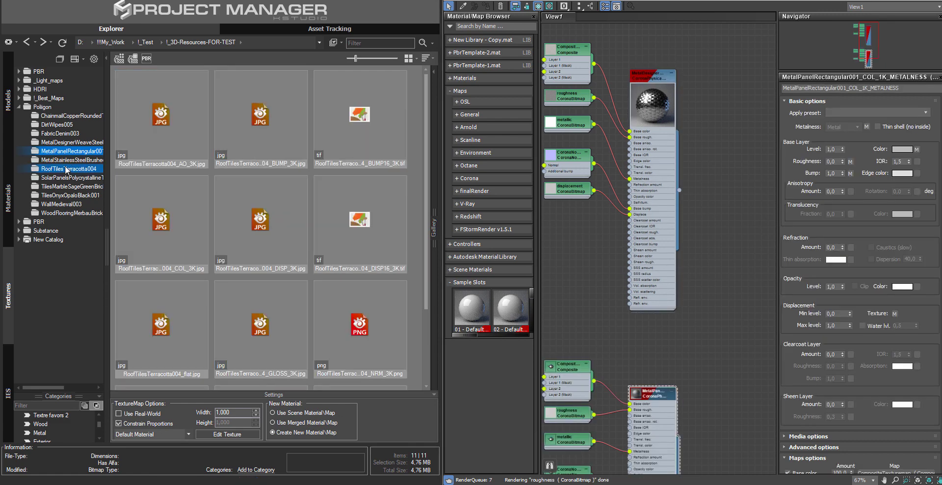
middle_drag(669, 327, 667, 188)
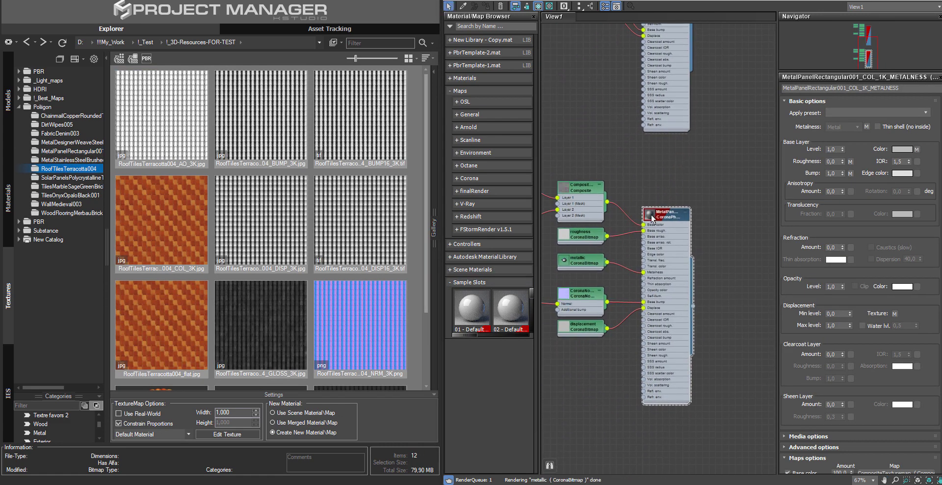
middle_drag(667, 142, 667, 123)
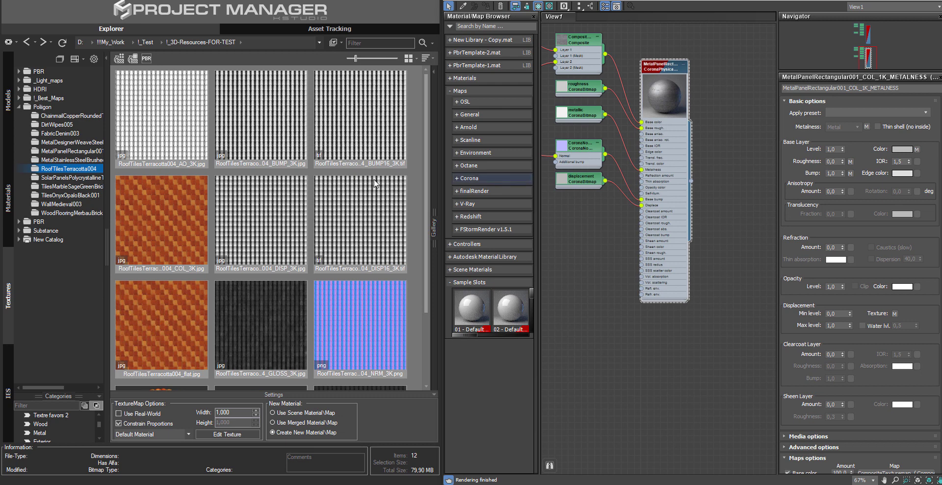
click(232, 155)
key(ctrl+a)
drag(255, 146, 663, 415)
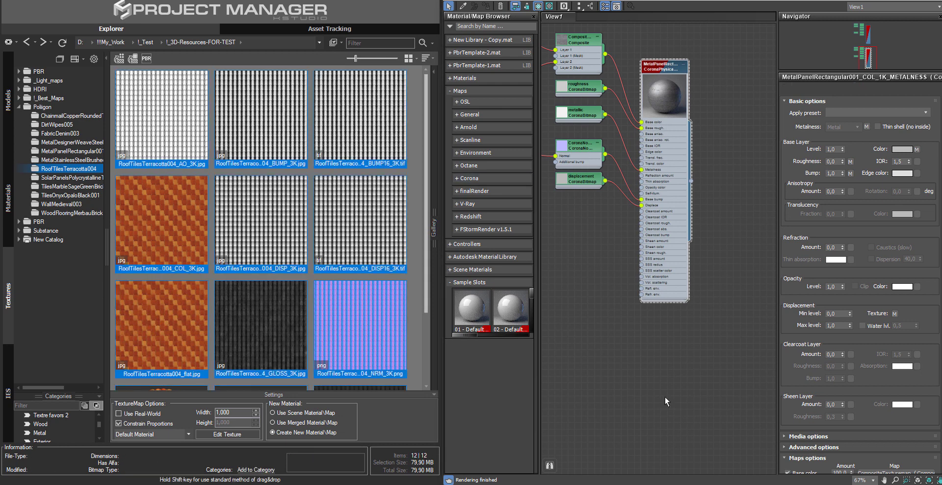
middle_drag(666, 401, 685, 283)
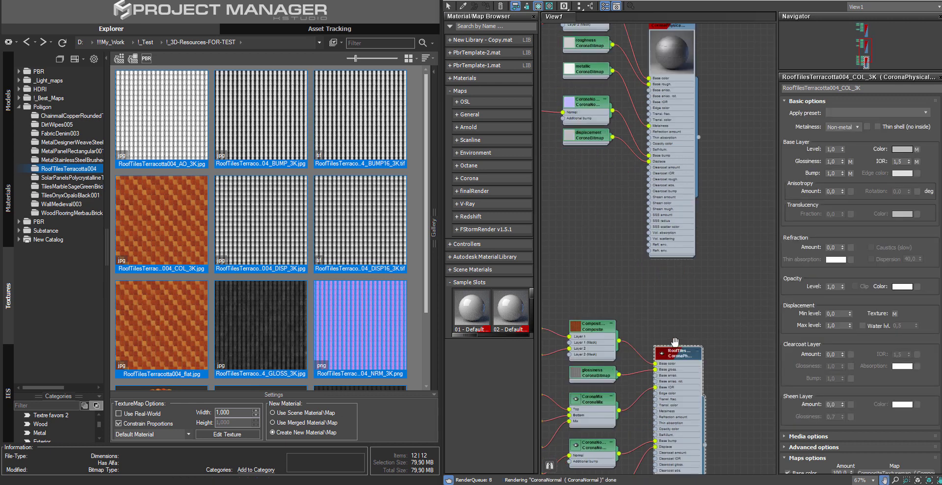
scroll(688, 306, up, 5)
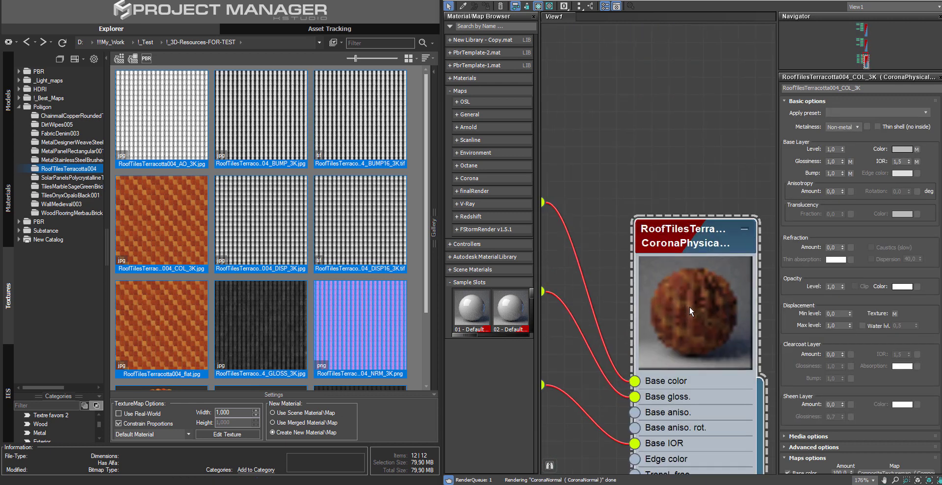
scroll(690, 207, down, 3)
scroll(690, 207, down, 2)
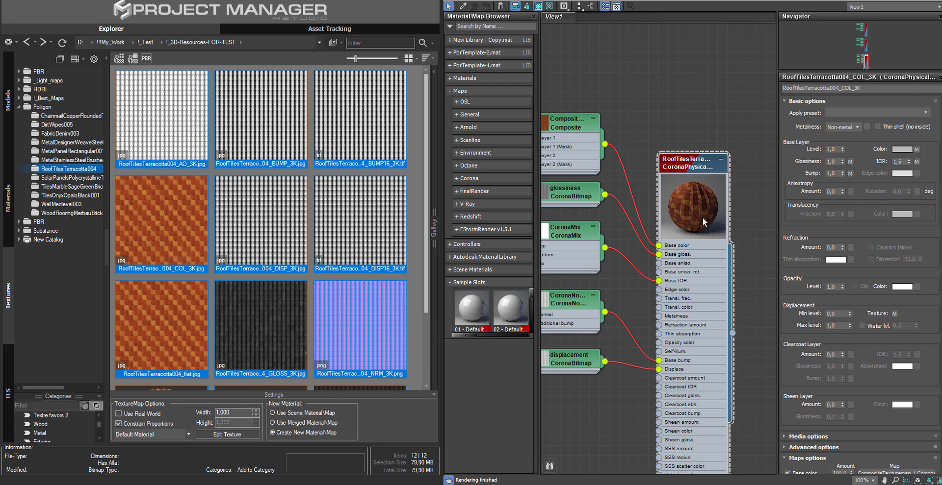
middle_drag(702, 218, 681, 222)
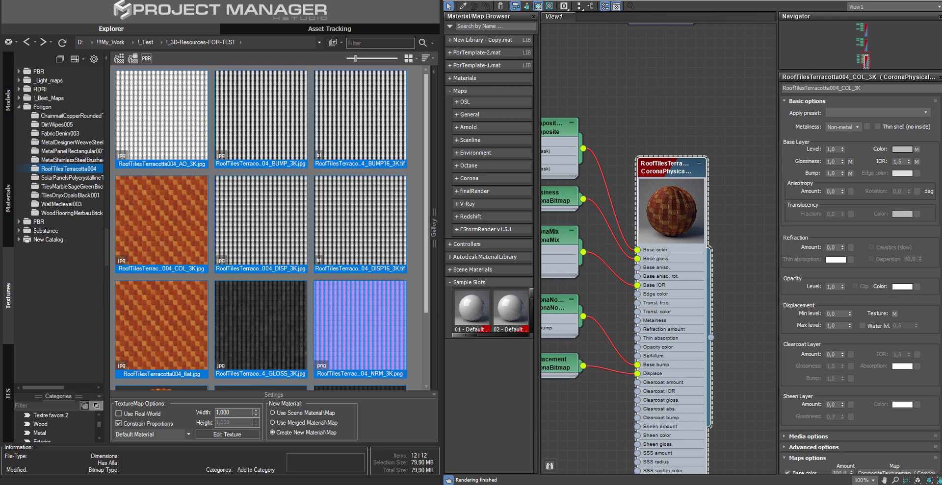
- Review the PBR Settings channel keywords and suffixes, keeping Corona Renderer as target
click(147, 57)
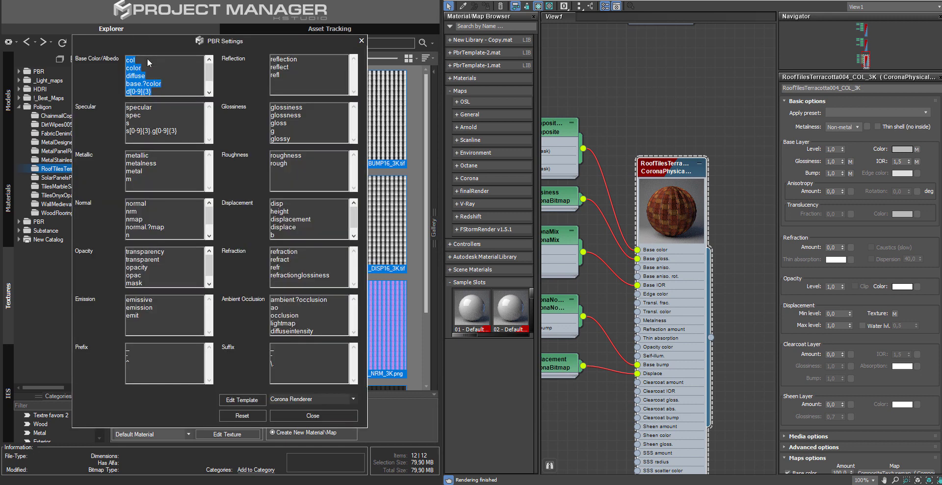
click(308, 312)
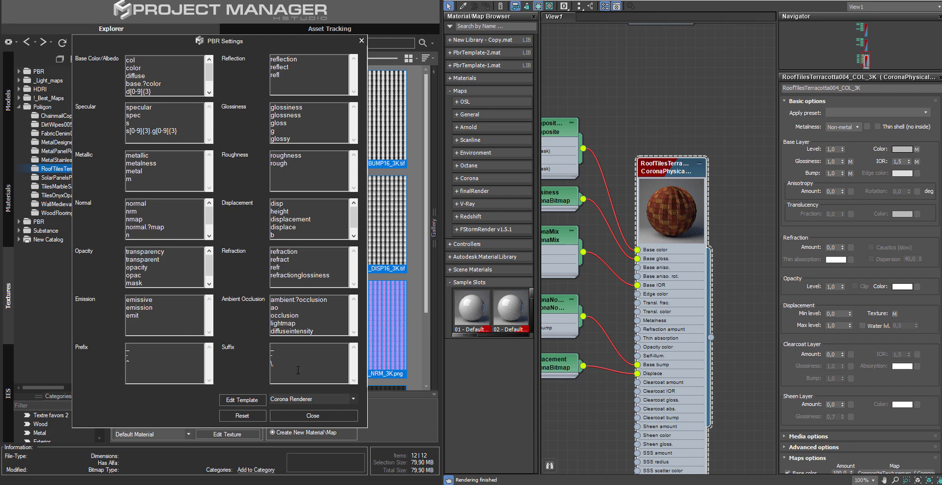
drag(306, 369, 243, 345)
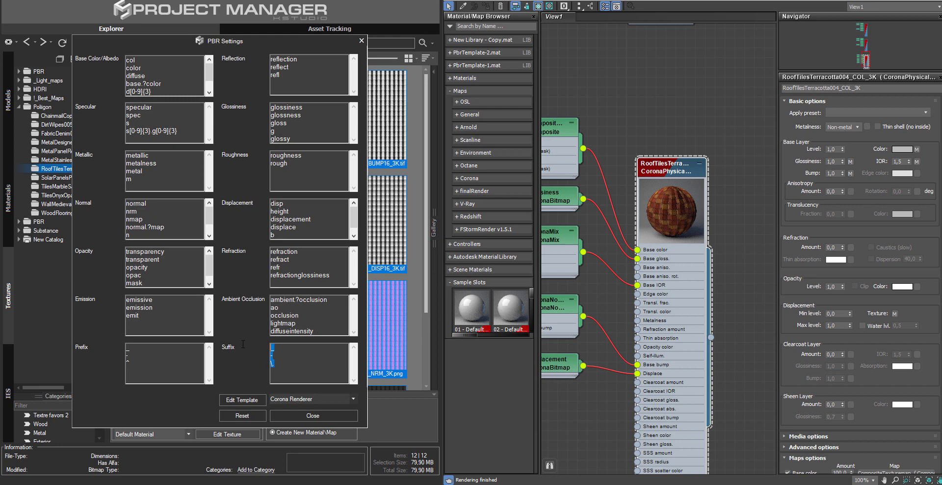
click(299, 369)
click(289, 400)
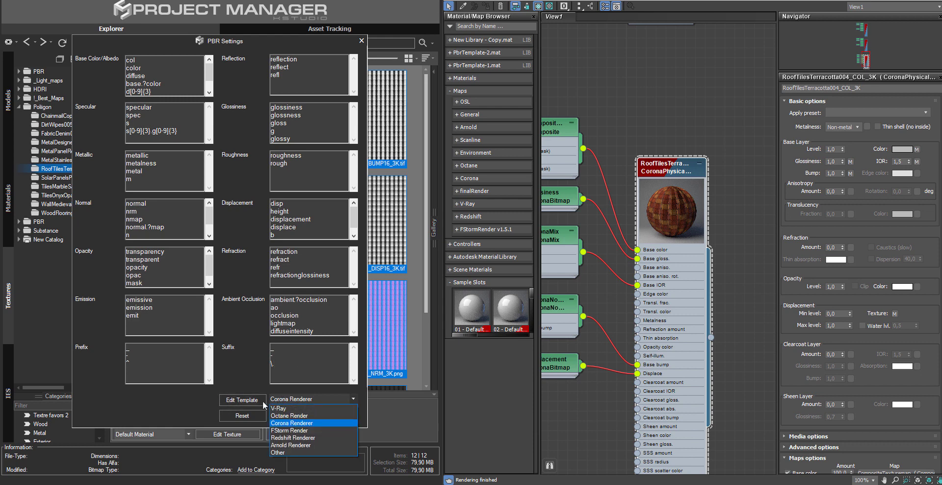
click(243, 403)
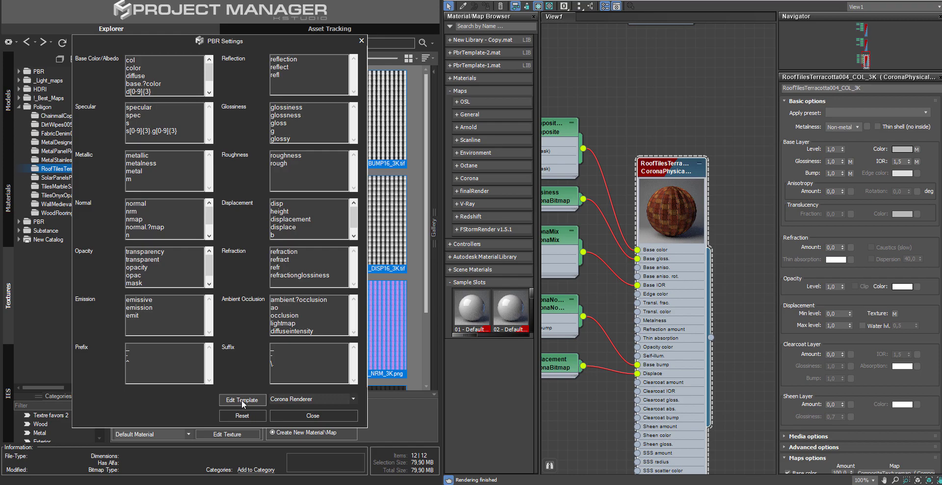
- Start editing the PBR template and inspect its Base Color/Albedo and Composite nodes
click(242, 402)
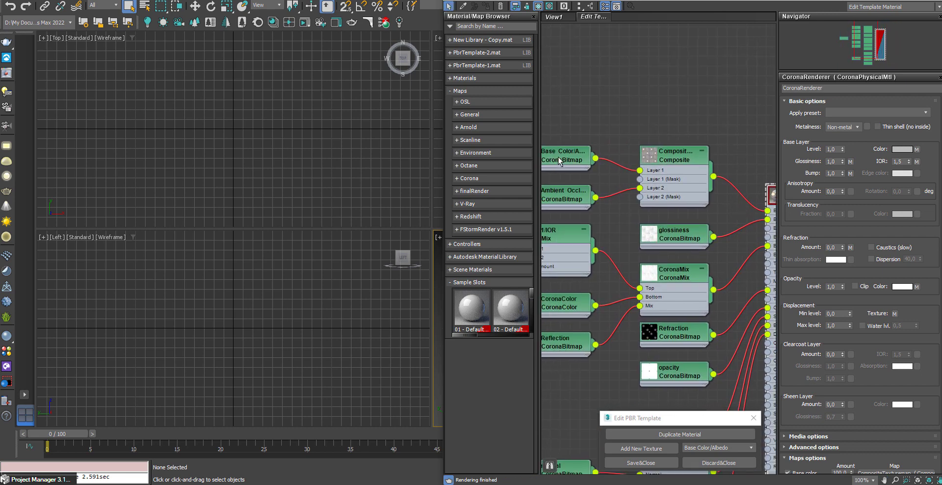
double_click(559, 161)
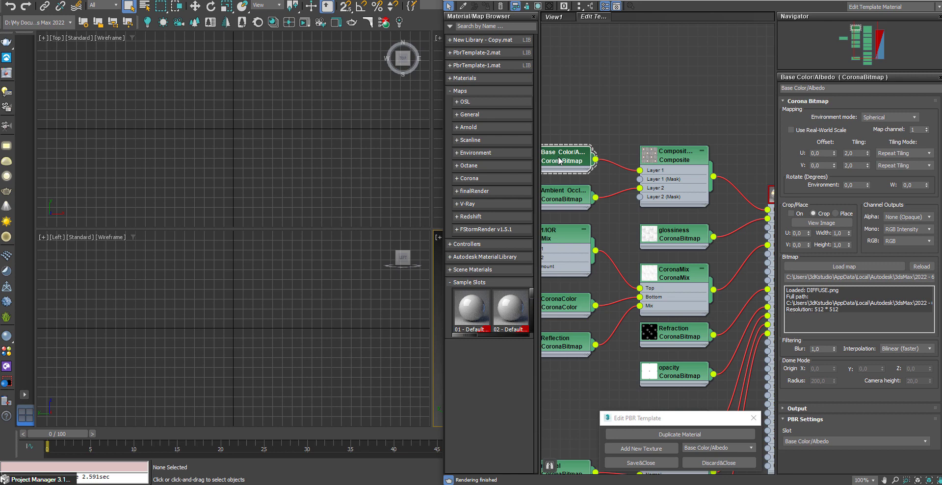
double_click(604, 157)
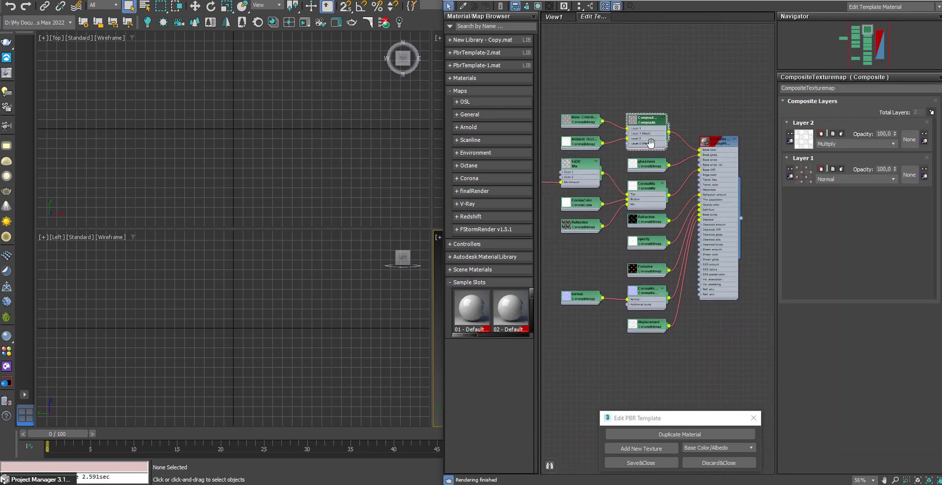
scroll(719, 229, up, 3)
scroll(719, 229, up, 2)
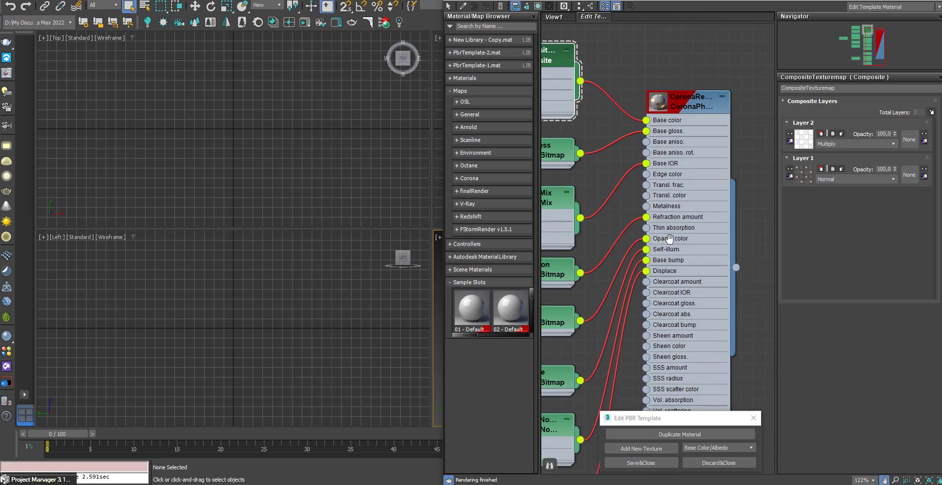
scroll(719, 229, up, 2)
- Show the CoronaPhysical material parameters with the whole texture network framed
double_click(644, 164)
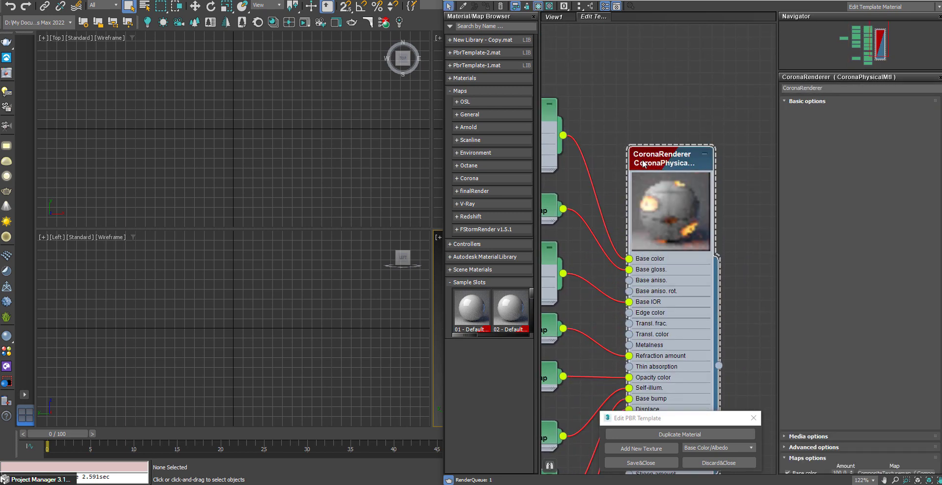
scroll(672, 203, down, 6)
scroll(672, 202, down, 5)
scroll(672, 202, up, 2)
scroll(697, 186, up, 2)
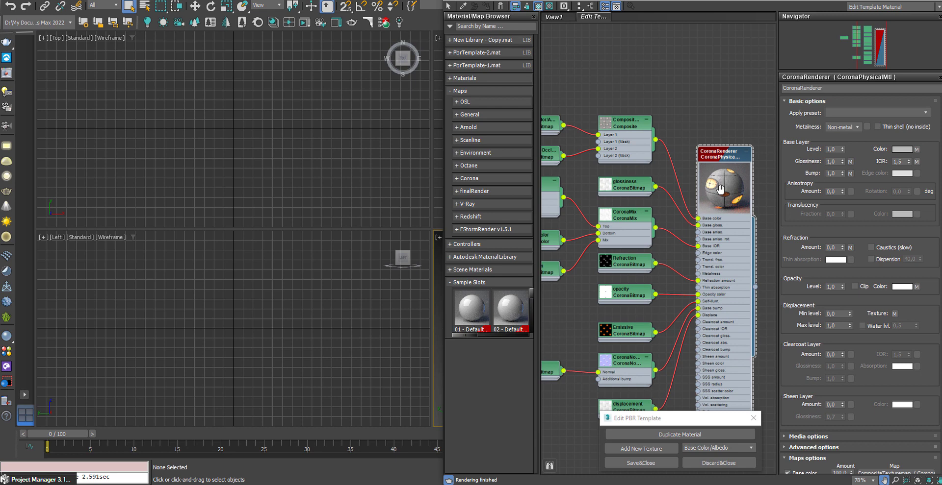
scroll(720, 169, up, 2)
middle_drag(720, 169, 700, 150)
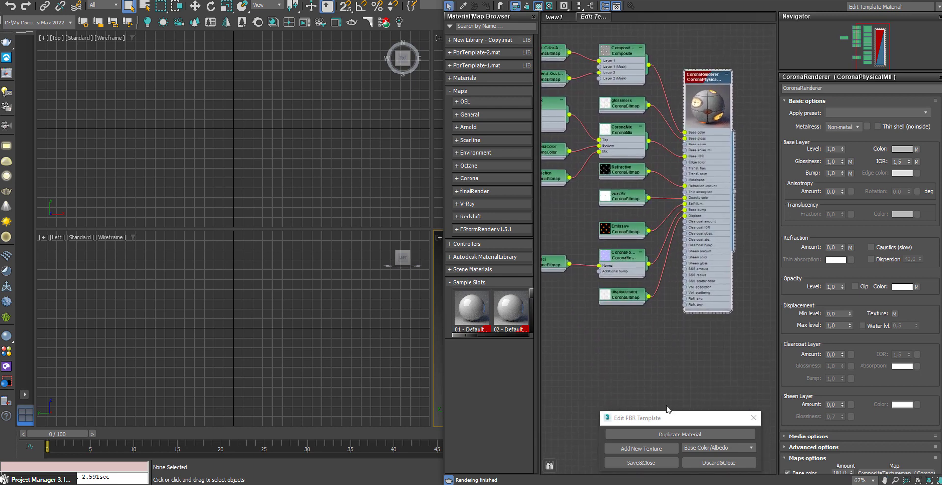
- Add a new Glossiness texture to the template and place its node below the other maps
click(708, 449)
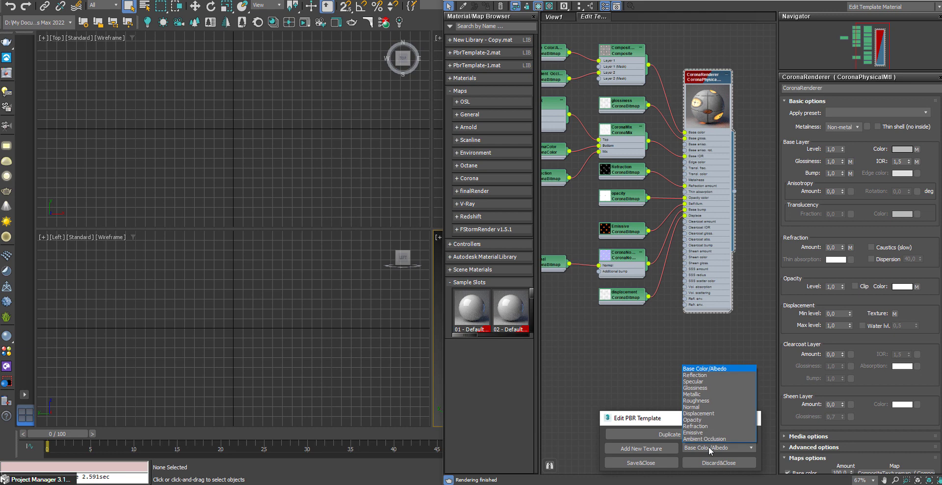
click(717, 388)
click(658, 449)
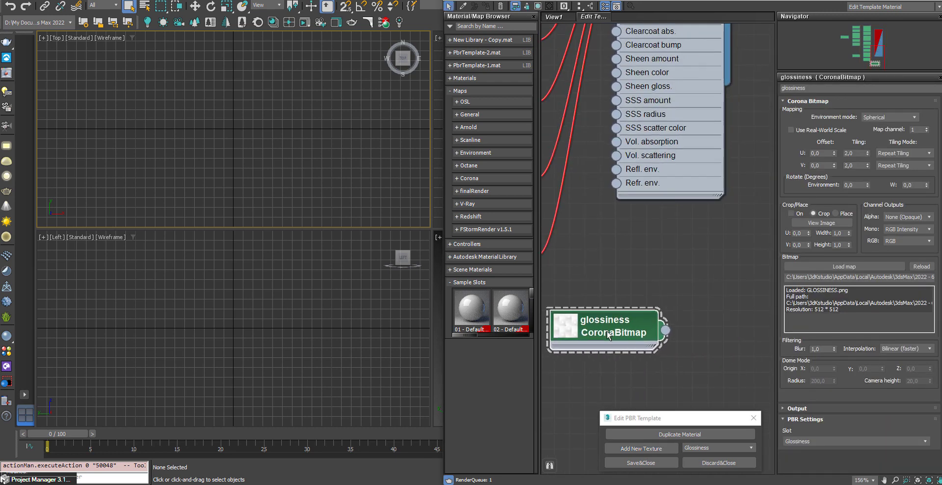
scroll(626, 334, down, 3)
mouse_move(619, 329)
mouse_down()
mouse_move(600, 348)
mouse_move(617, 173)
mouse_up()
drag(716, 356, 655, 348)
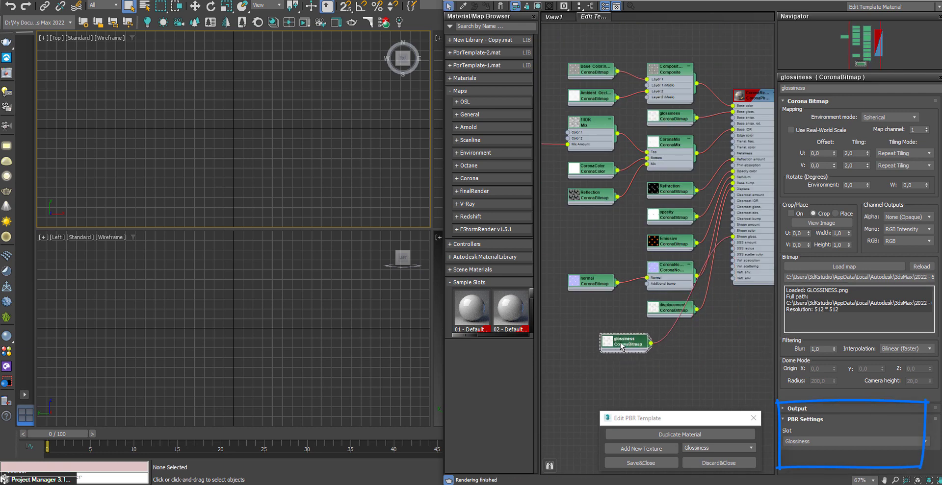
mouse_move(680, 241)
middle_down()
mouse_move(658, 308)
mouse_move(708, 324)
middle_up()
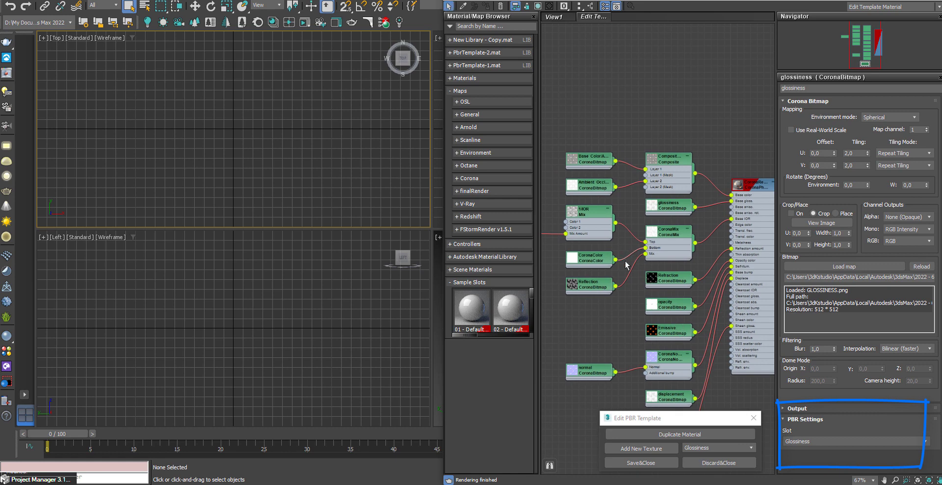
middle_drag(640, 259, 641, 247)
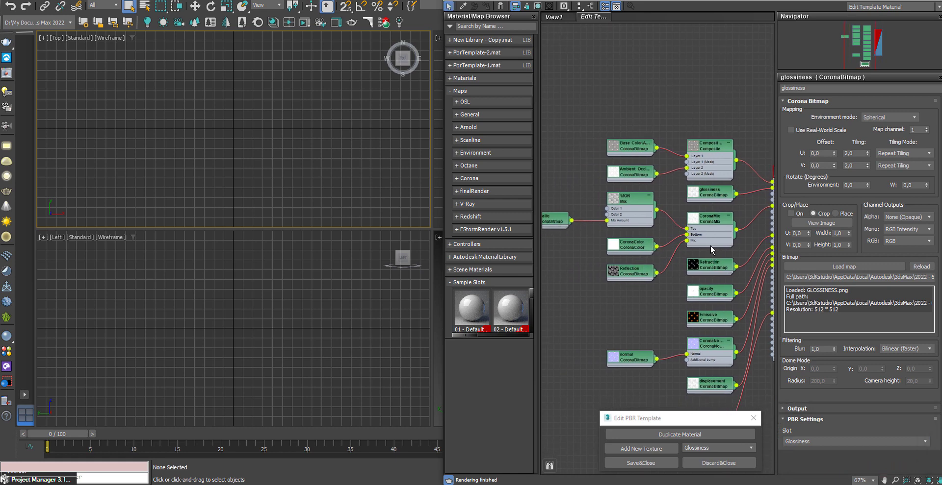
- Delete the CoronaColor and CoronaMix nodes from the template
click(643, 251)
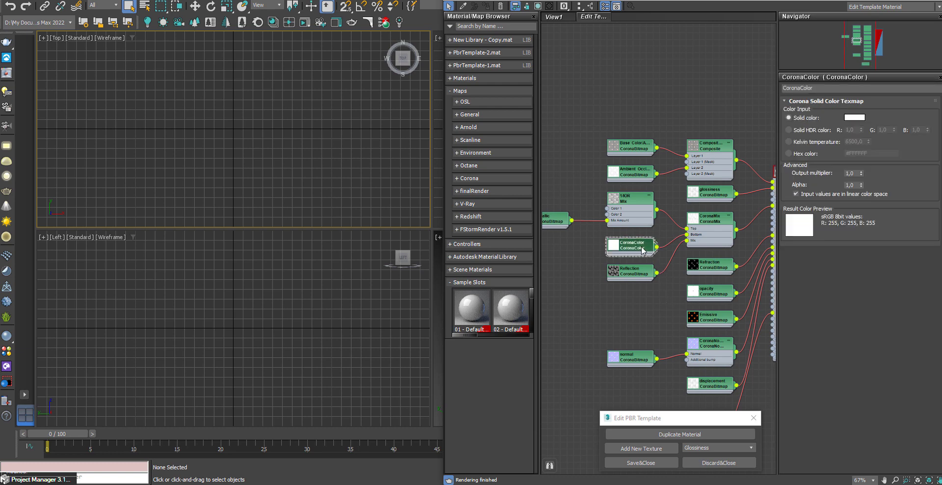
key(Delete)
click(713, 235)
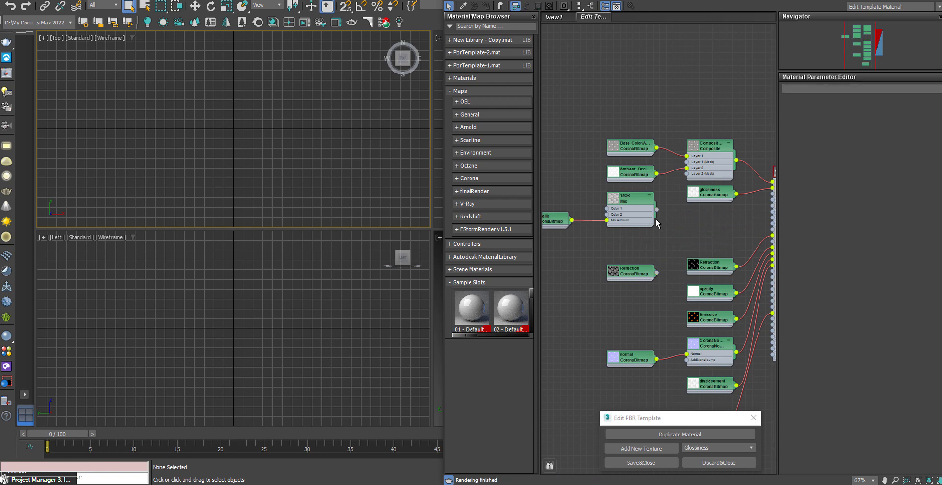
key(Delete)
key(Delete)
- Wire the Reflection map into the material and the metallic map into Metalness
drag(583, 219, 707, 227)
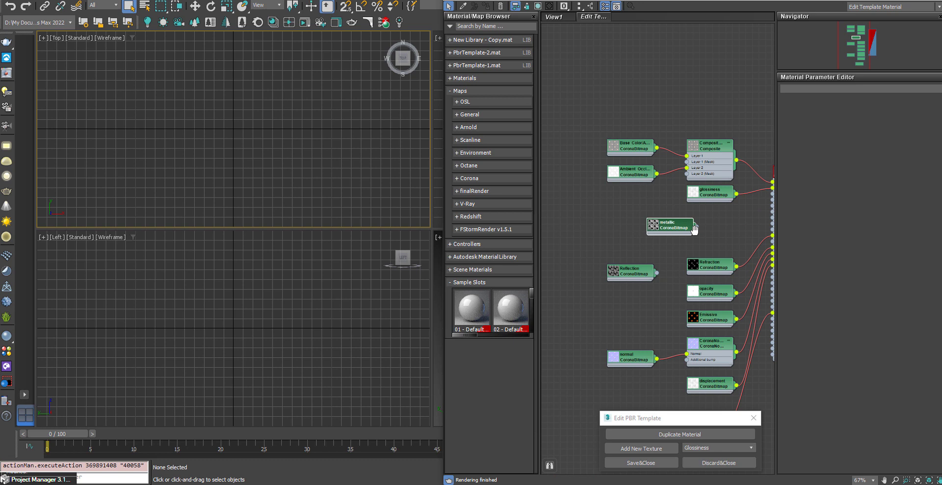
middle_drag(706, 227, 621, 224)
scroll(620, 225, up, 2)
drag(569, 270, 632, 232)
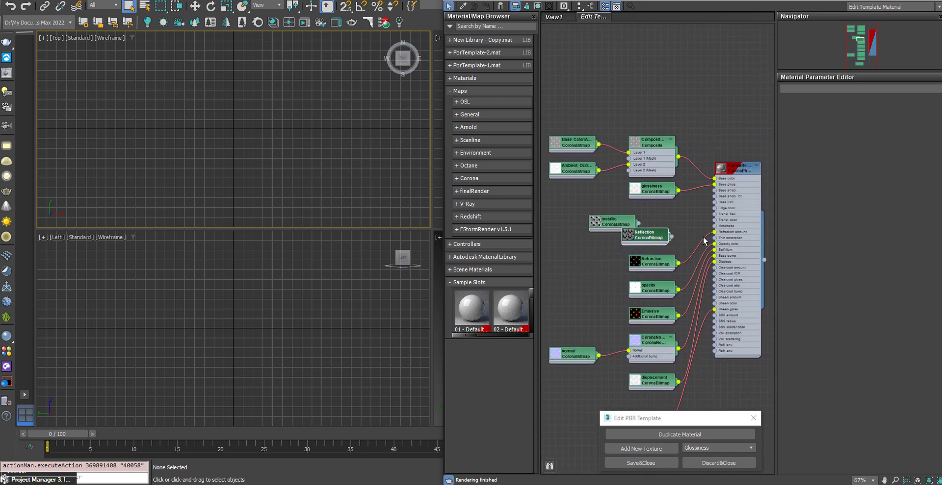
middle_drag(703, 240, 702, 255)
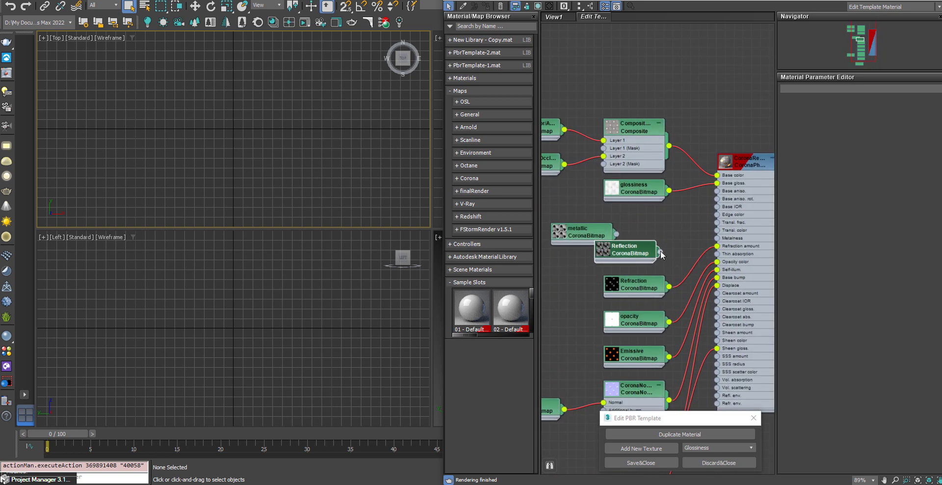
drag(689, 251, 717, 207)
drag(617, 234, 718, 238)
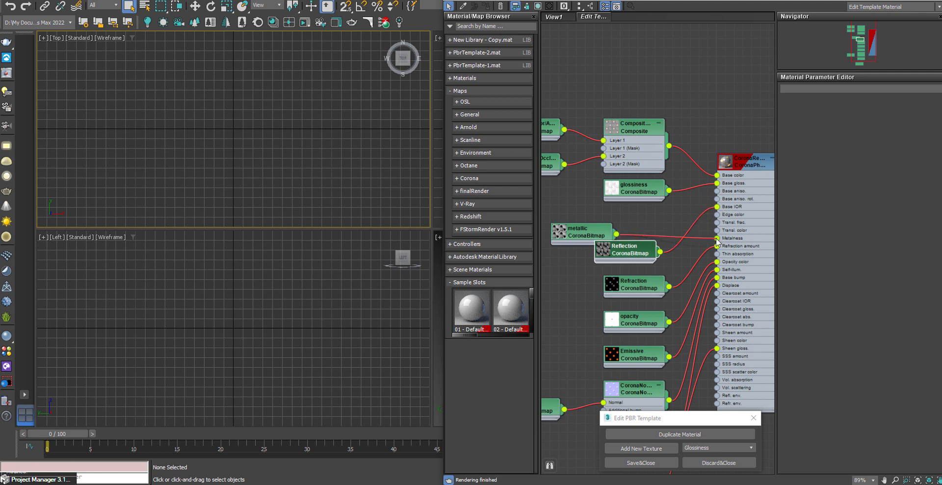
middle_drag(716, 244, 712, 267)
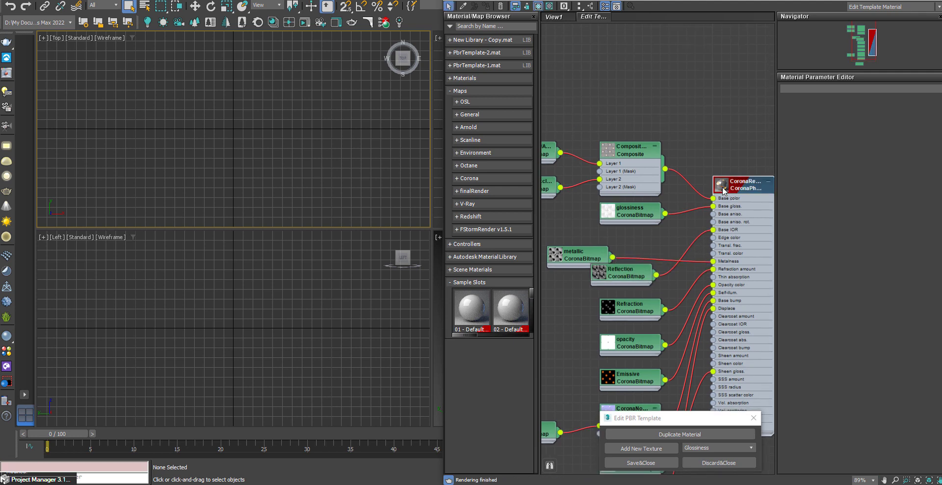
double_click(722, 191)
scroll(745, 257, down, 3)
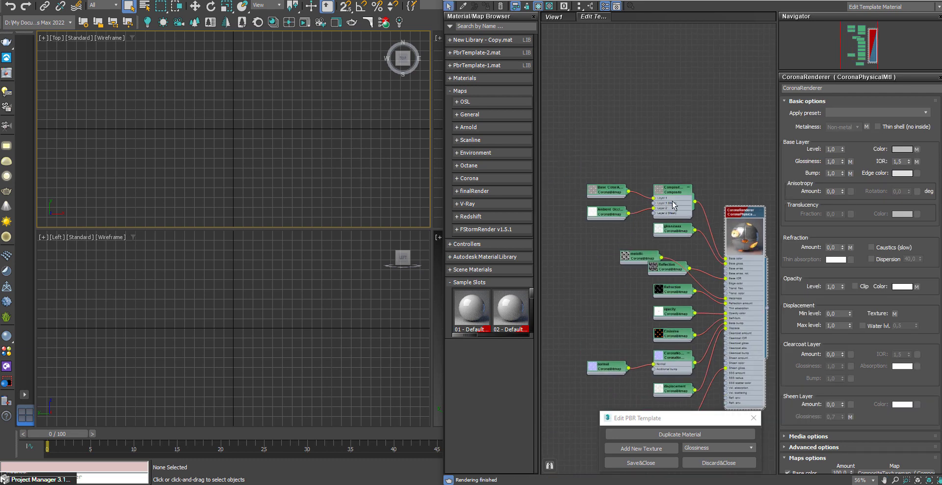
scroll(610, 217, down, 2)
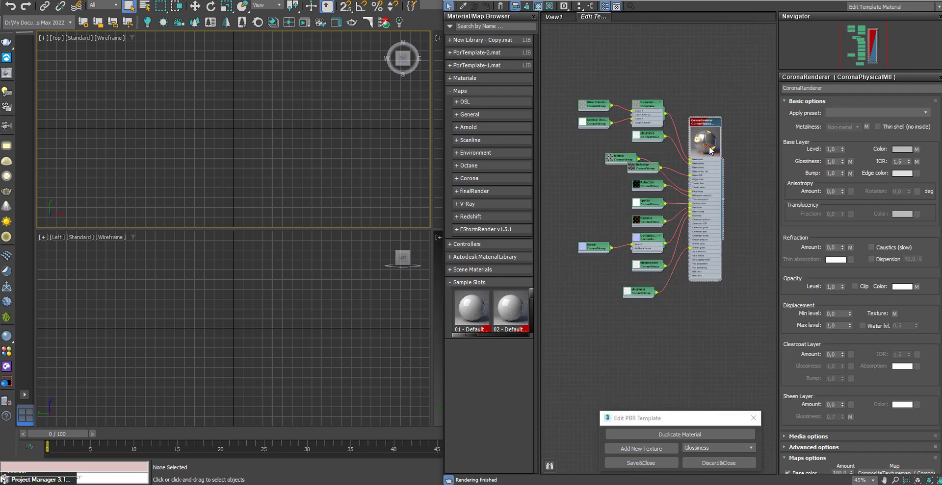
- Duplicate the template's CoronaPhysical material
click(658, 435)
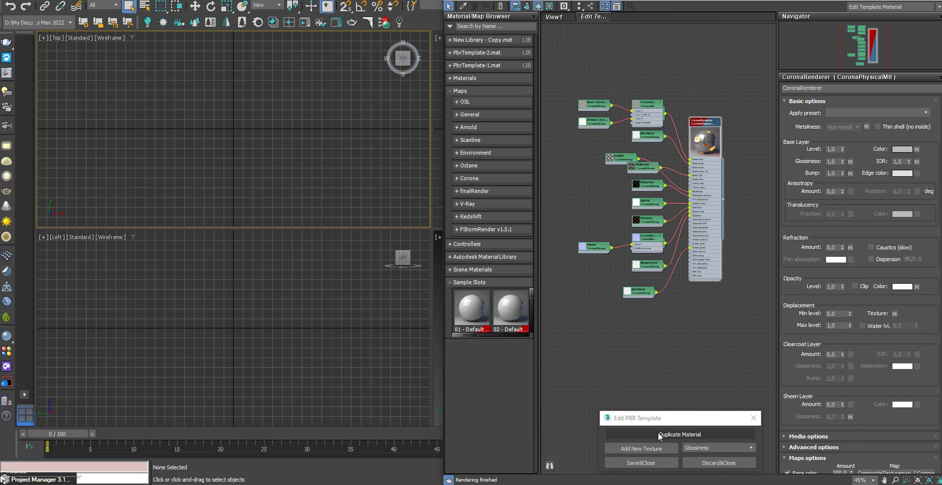
click(643, 295)
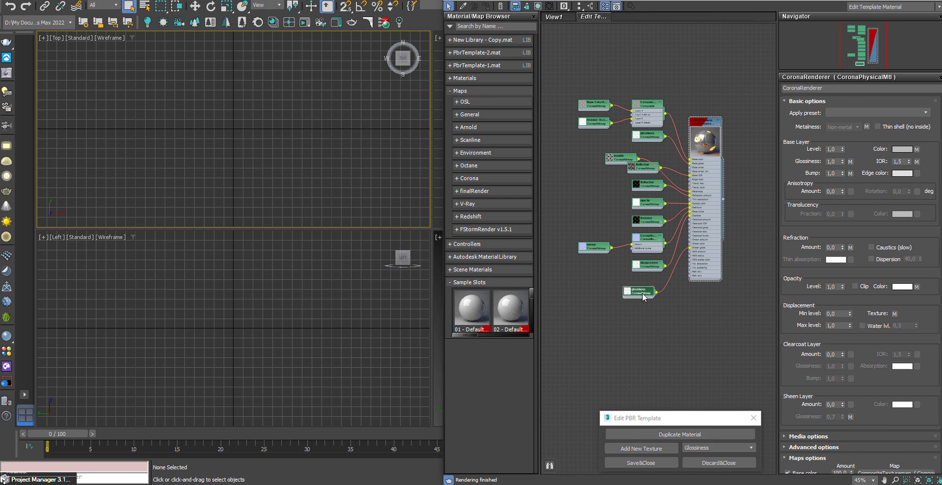
click(660, 436)
click(493, 251)
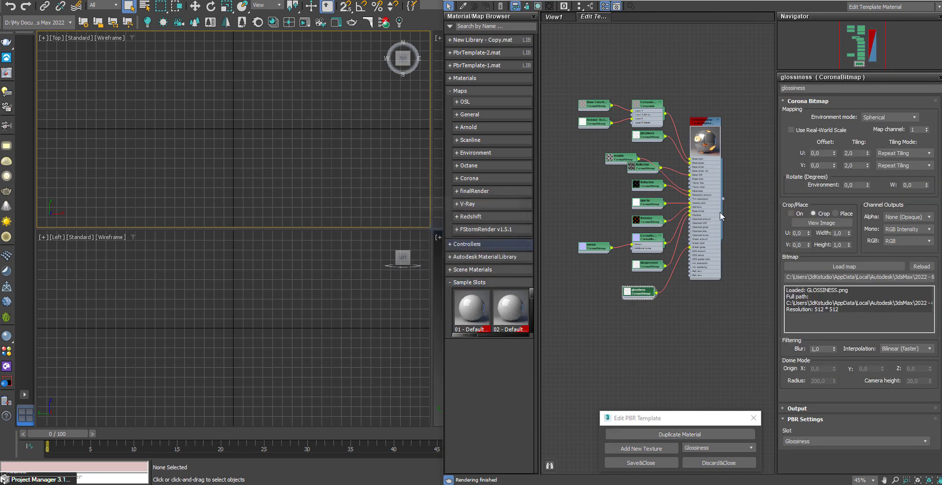
click(707, 149)
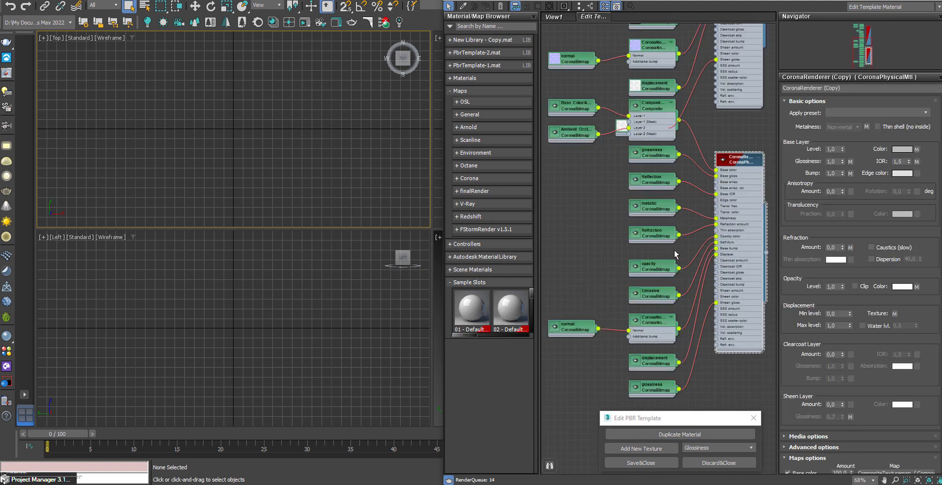
- Remove the Composite and occlusion nodes and wire Base Color straight into the material
mouse_move(712, 254)
middle_down()
mouse_move(657, 253)
mouse_move(620, 231)
middle_up()
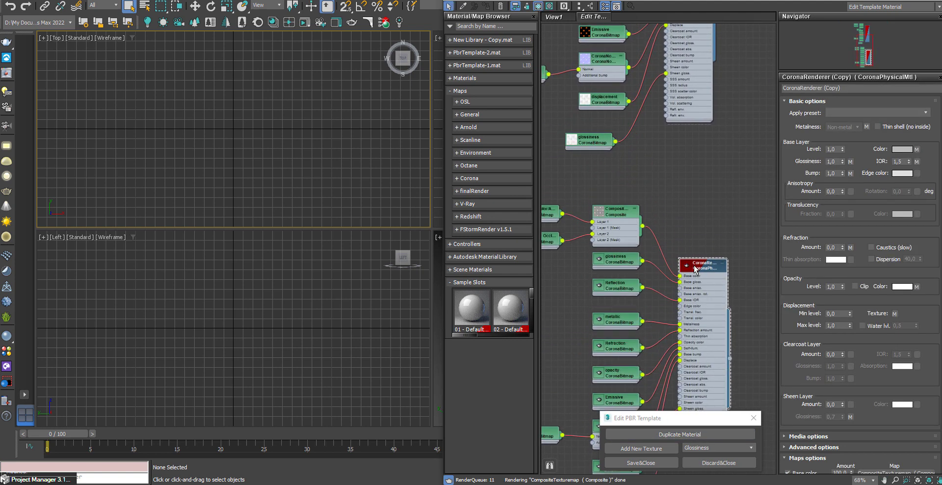
click(620, 231)
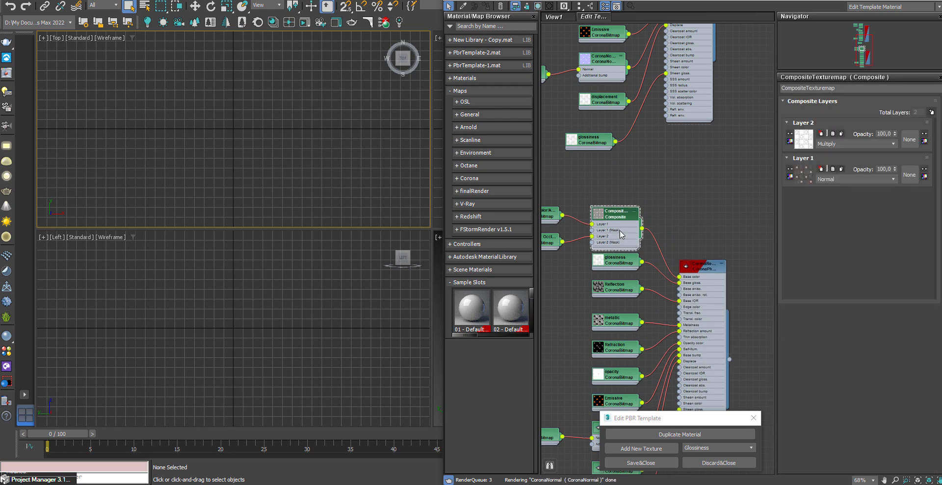
key(Delete)
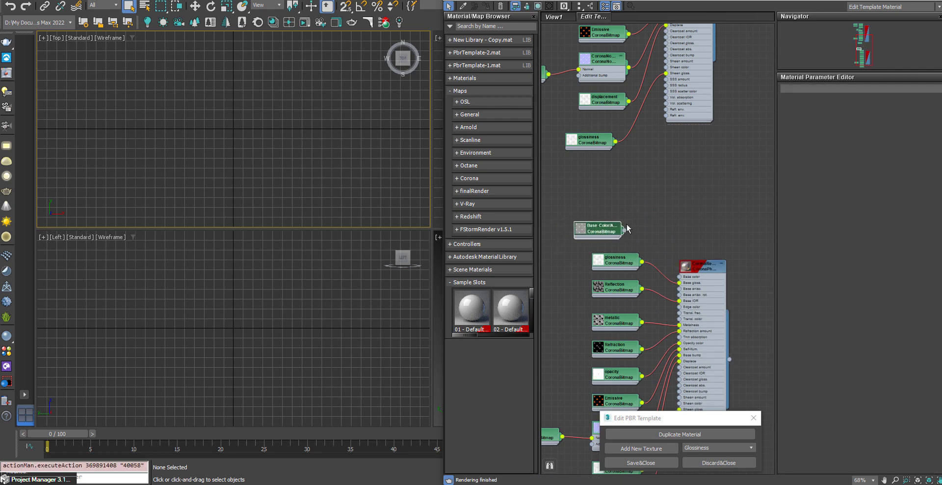
mouse_move(552, 214)
mouse_down()
mouse_move(611, 226)
mouse_move(700, 274)
mouse_up()
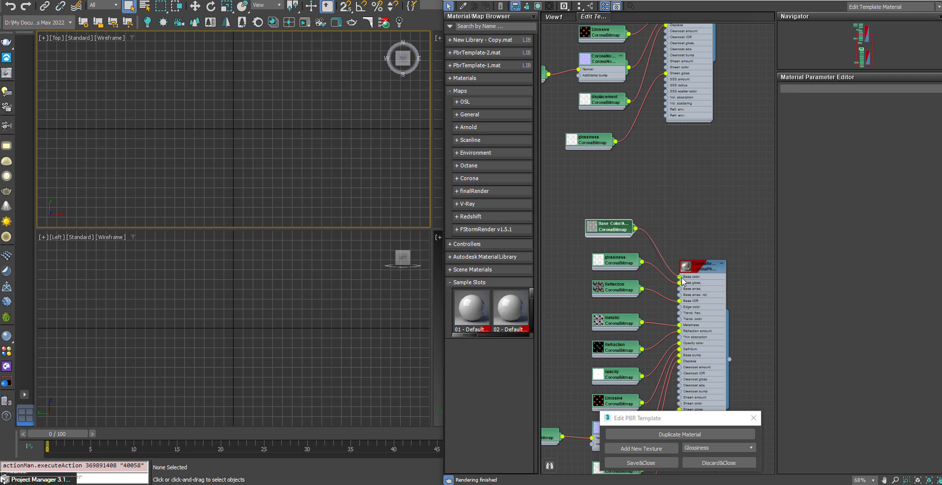
- Rename the duplicate 'CoronaRenderer (NO Ambient)' and save the template
click(699, 274)
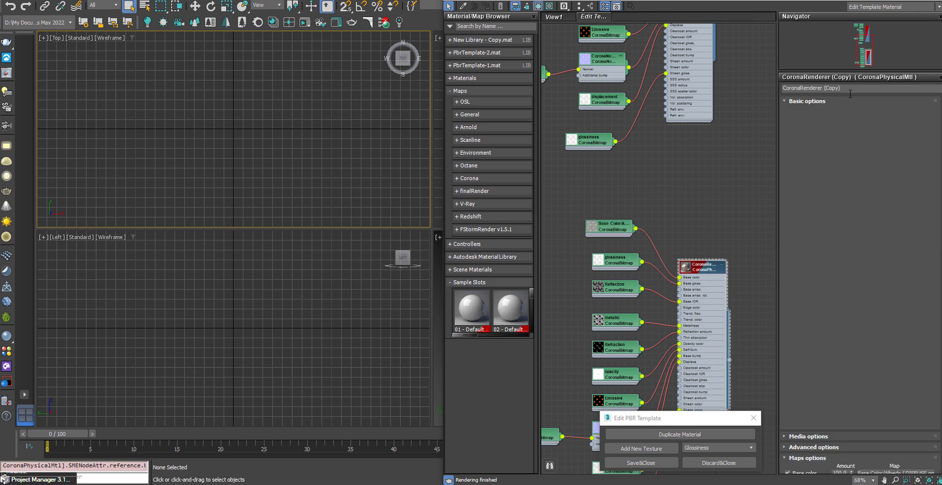
drag(824, 89, 851, 89)
text(NO Ambient)
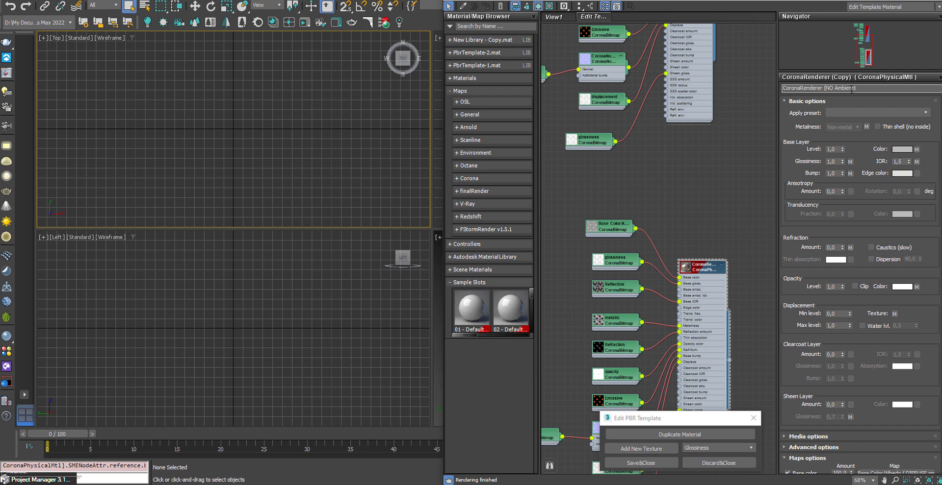
triple_click(851, 89)
click(635, 460)
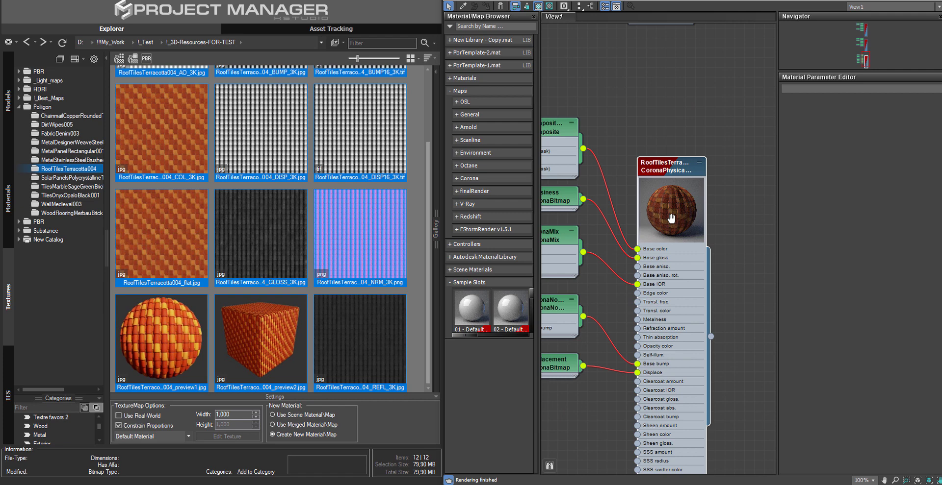
- Create an empty View2 tab from the View1 tab's right-click menu
right_click(555, 20)
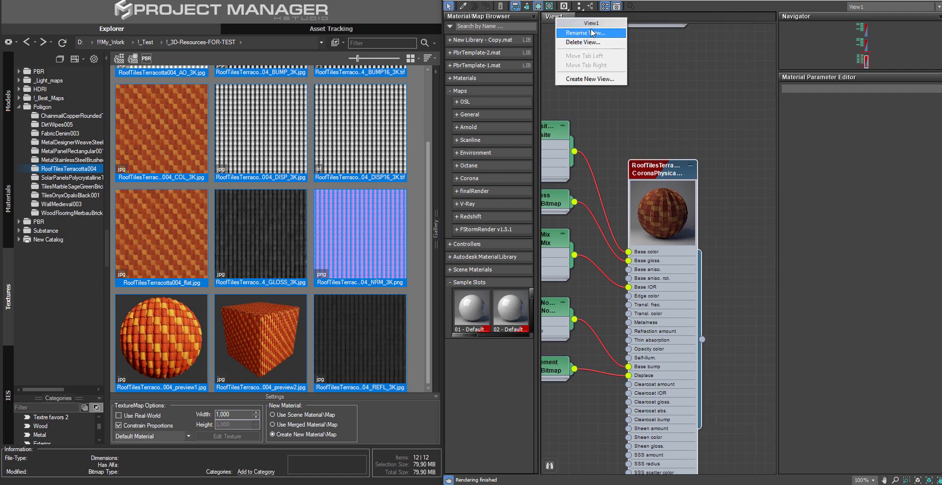
click(584, 82)
click(587, 94)
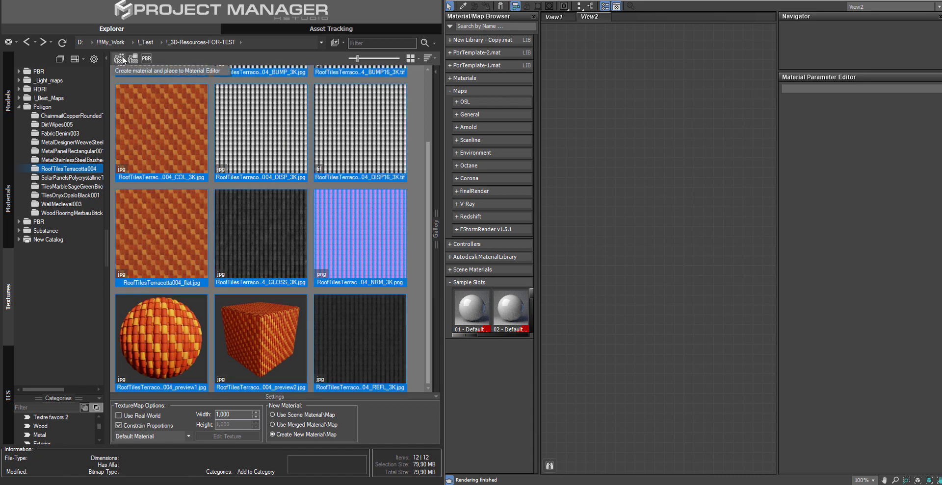
- Build a roof-tile material in View2 using the CoronaRenderer (NO Ambient) template
drag(123, 59, 670, 210)
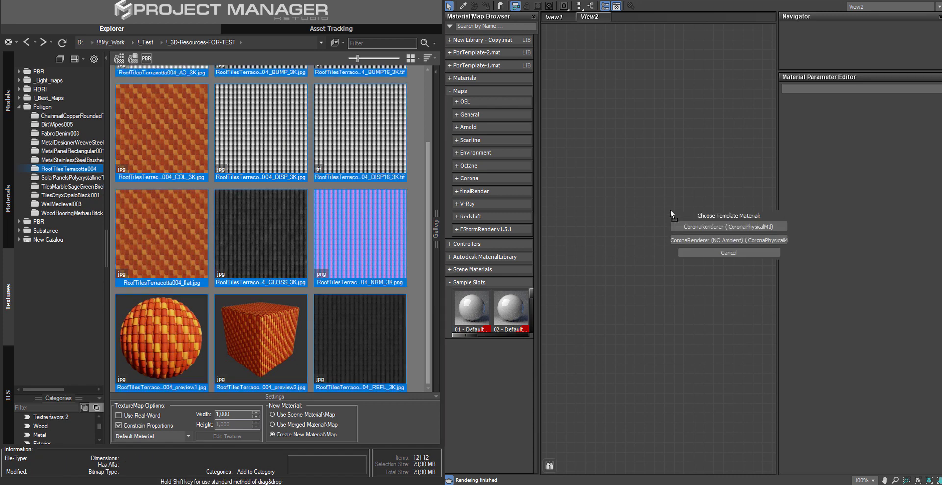
click(716, 243)
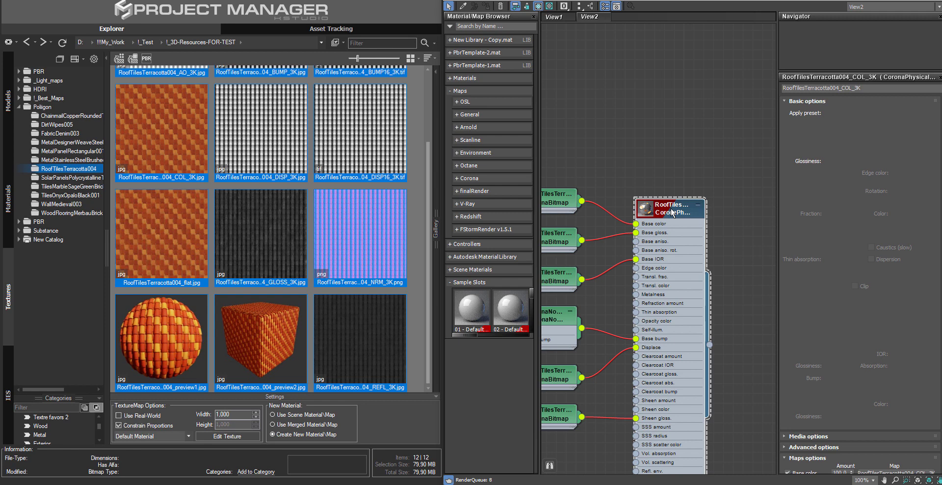
middle_drag(662, 221, 712, 174)
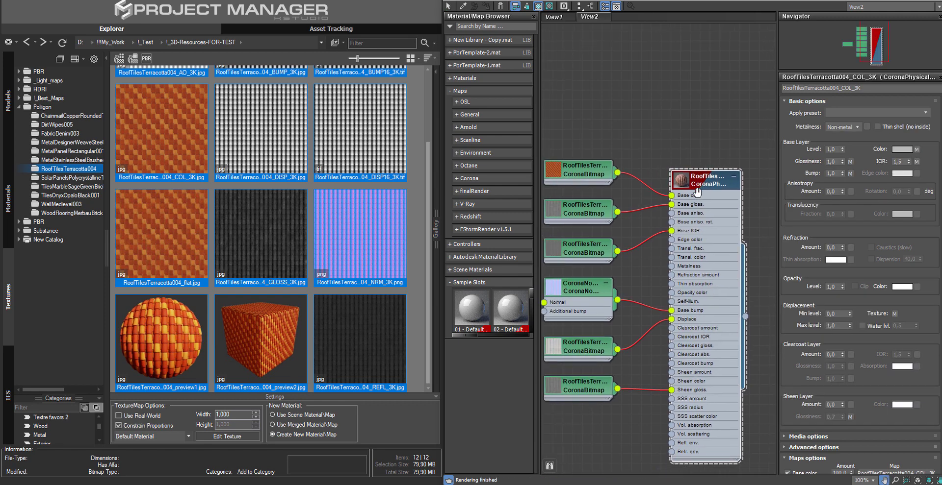
double_click(698, 161)
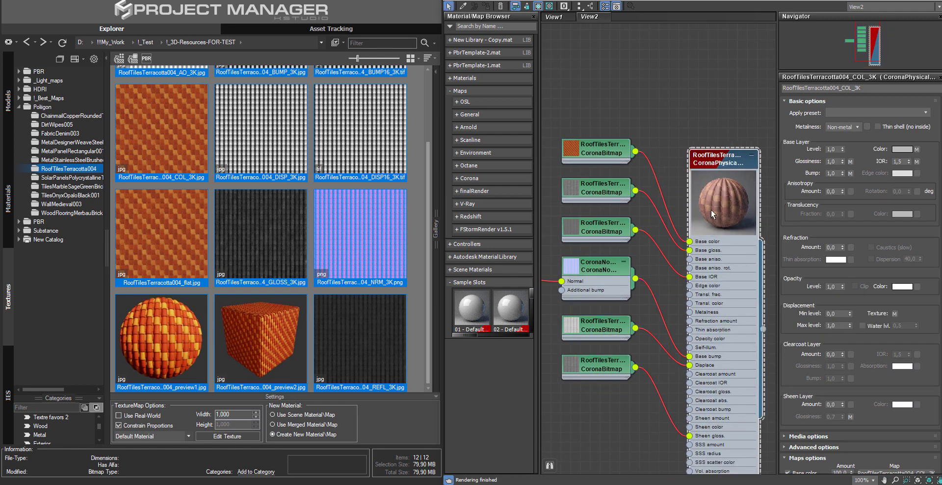
- Reframe the node graph and drop the roof-tile textures into View2 again
middle_drag(711, 210, 708, 153)
scroll(708, 153, down, 3)
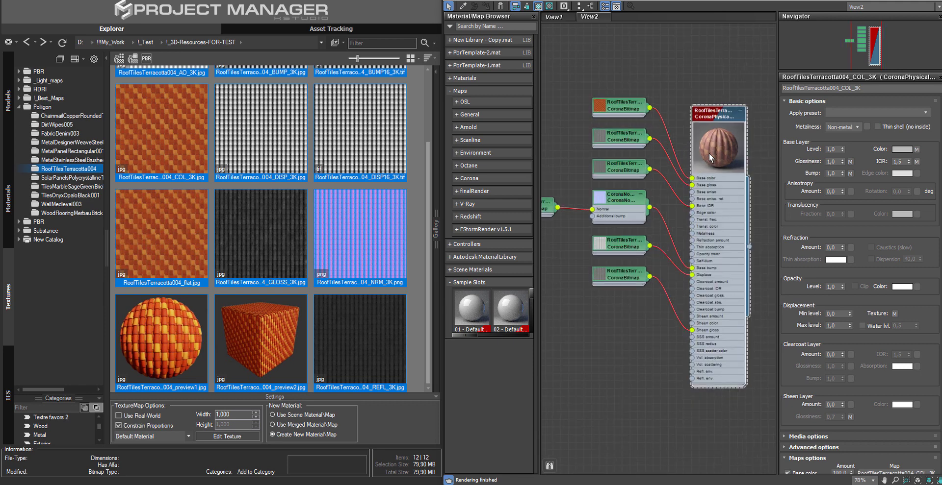
scroll(710, 157, down, 3)
middle_drag(713, 152, 684, 79)
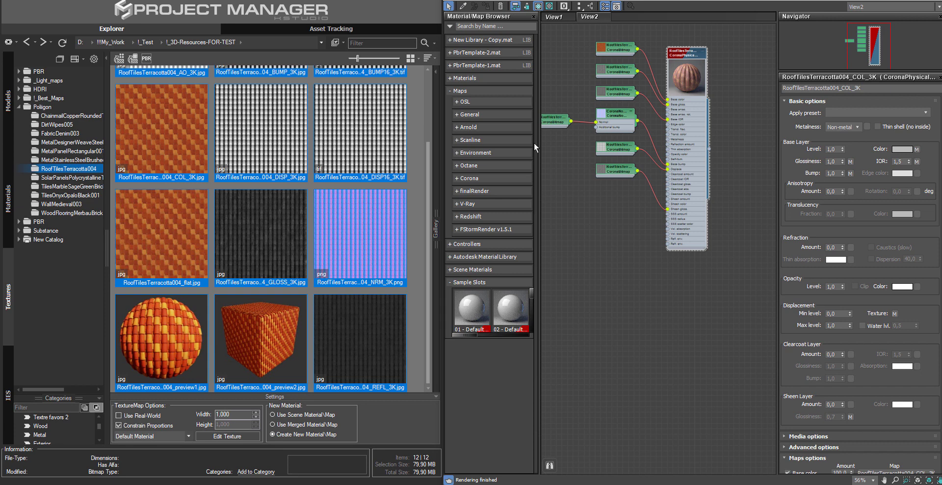
drag(145, 76, 693, 345)
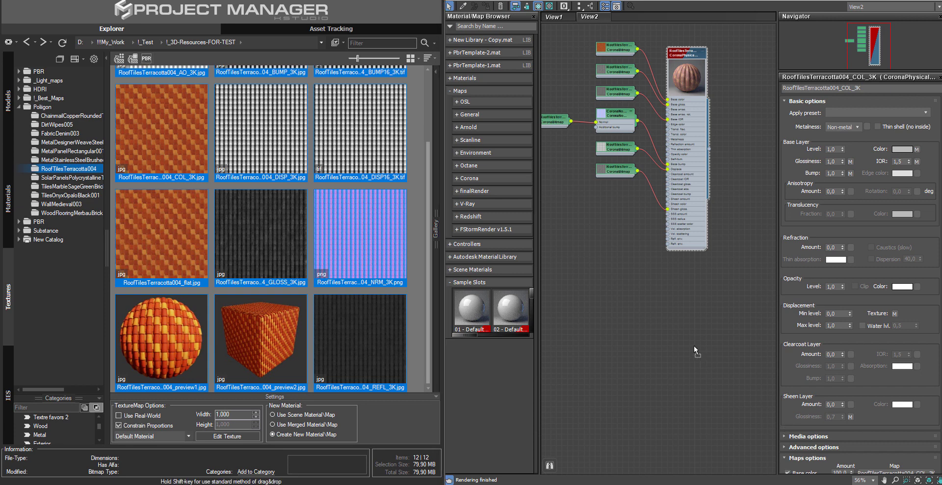
- Build the second roof-tile material with the CoronaRenderer (CoronaPhysicalMtl) template, framing both networks
click(716, 363)
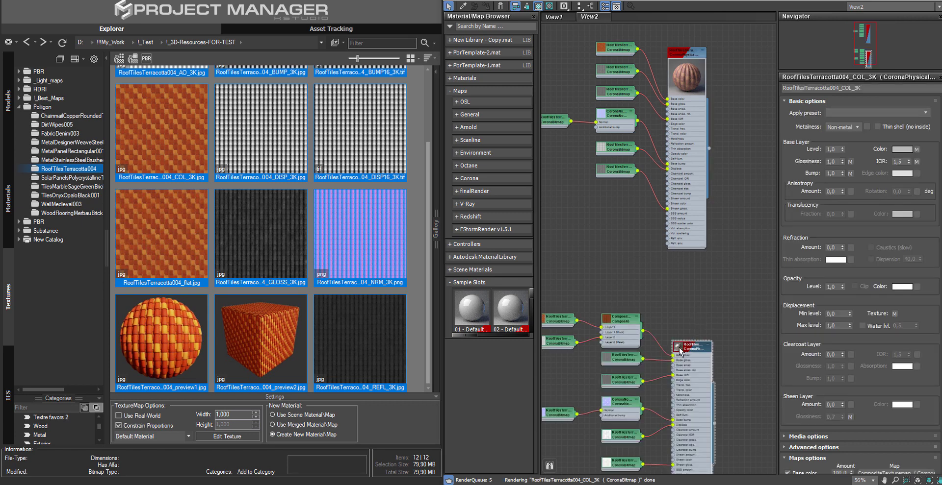
click(678, 349)
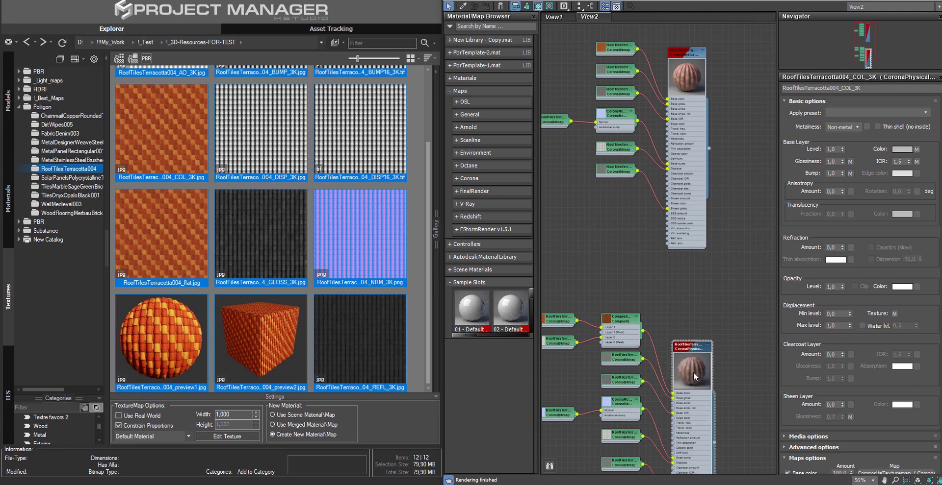
mouse_move(694, 373)
middle_down()
mouse_move(725, 243)
mouse_move(675, 301)
middle_up()
scroll(675, 301, up, 2)
scroll(675, 303, down, 2)
scroll(675, 303, down, 2)
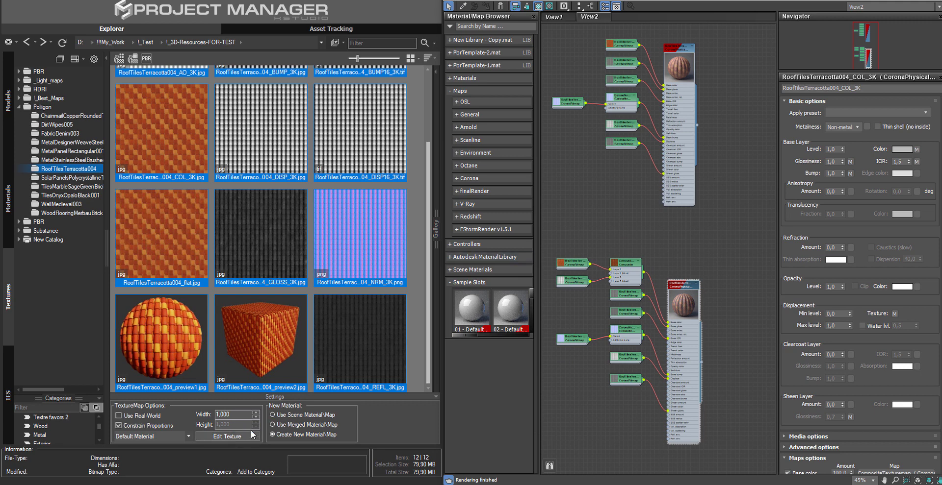
middle_drag(671, 325, 703, 285)
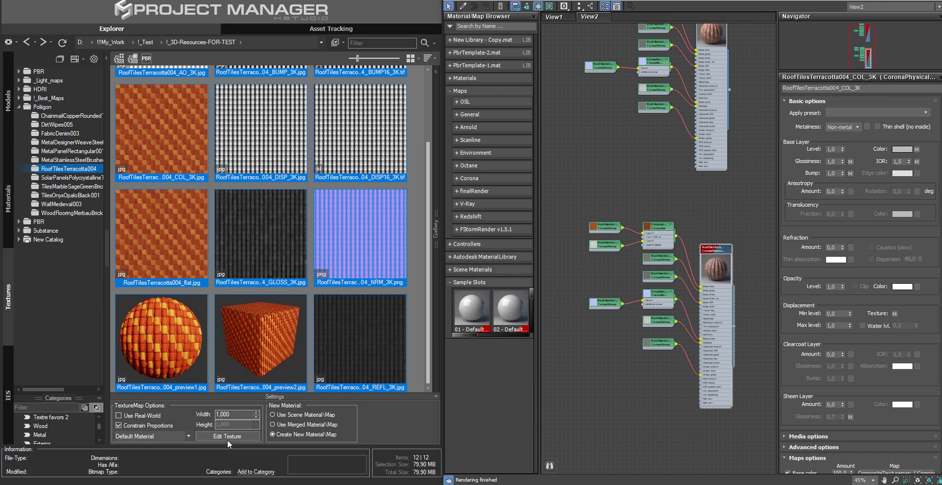
- Reset PBR settings to defaults, confirming removal of the custom CoronaRenderer template, and close the window
click(147, 59)
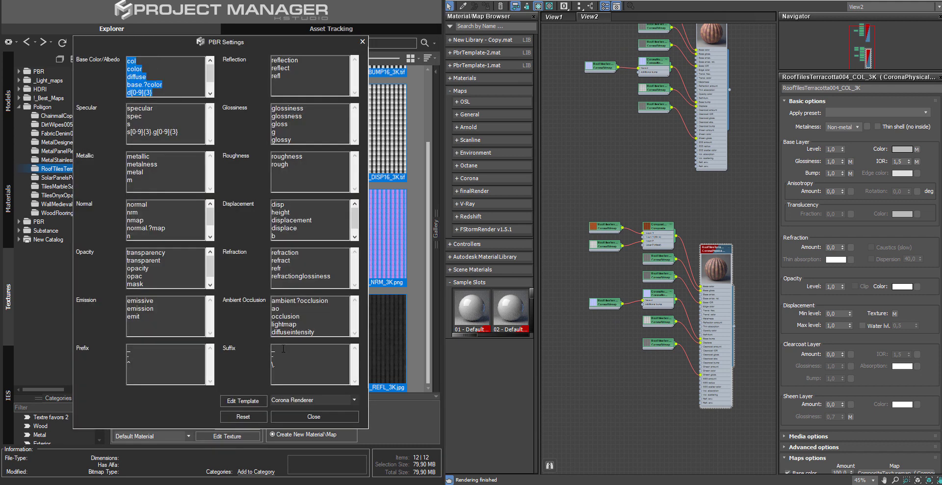
click(234, 416)
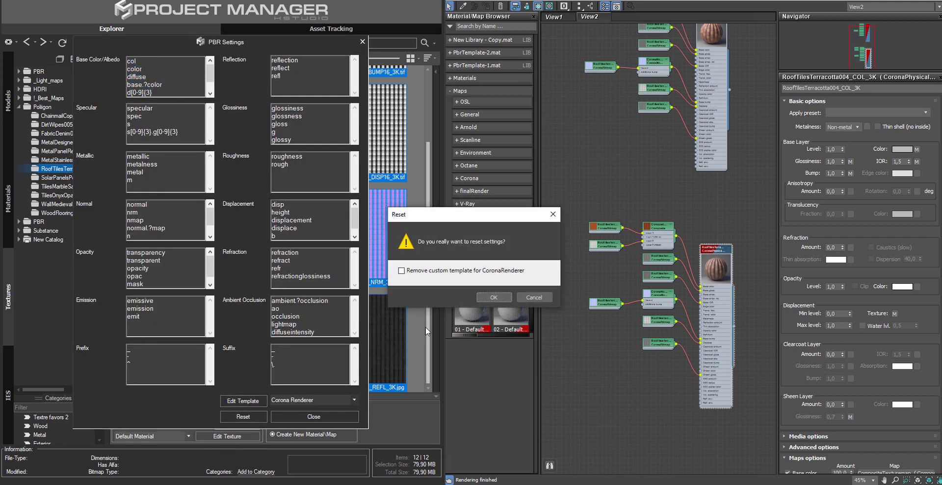
click(492, 299)
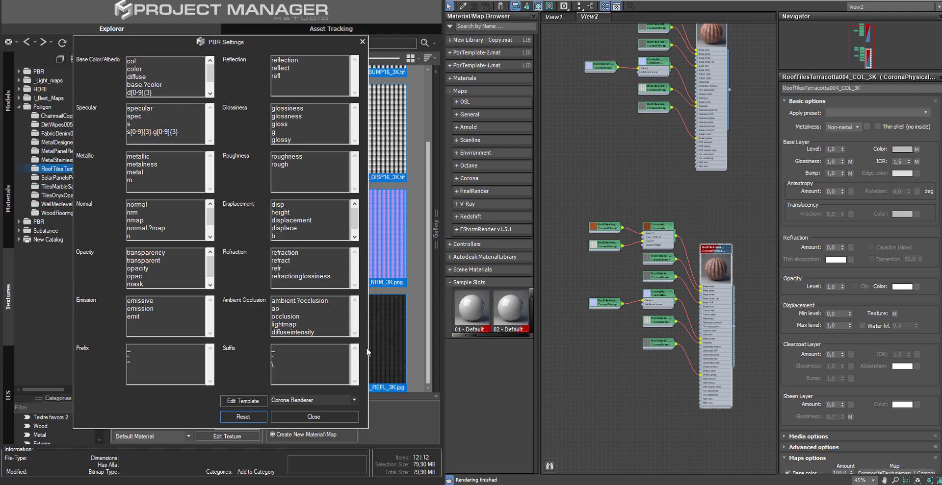
click(303, 418)
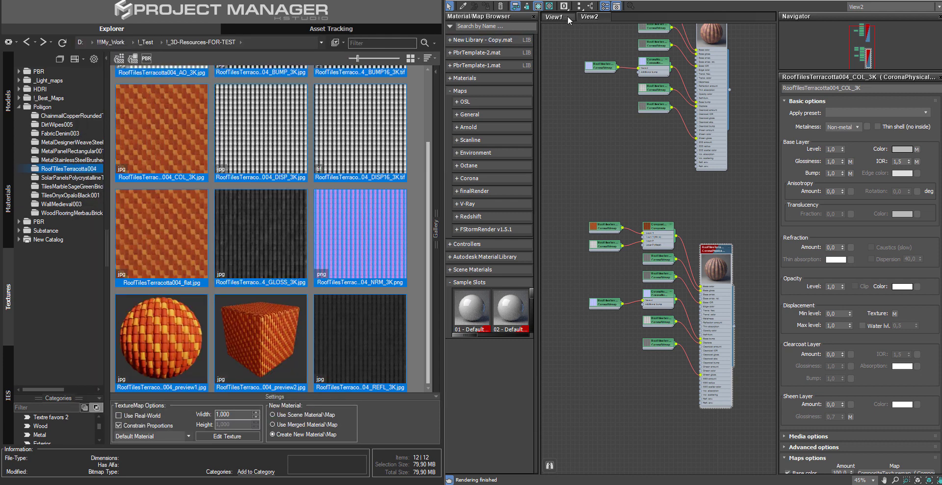
- Create a new node view named View3
right_click(584, 17)
click(613, 78)
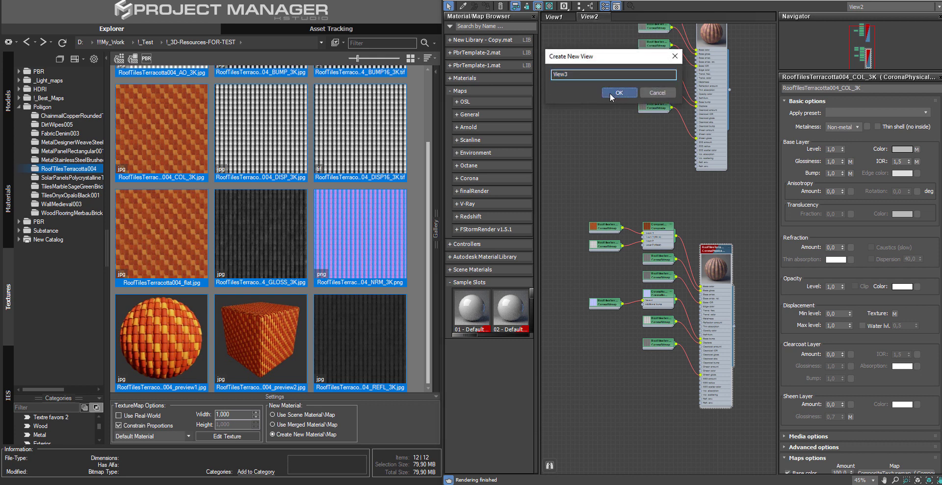
click(619, 93)
- Build a Corona Physical material from the RoofTilesTerracotta004 textures in View3
click(119, 58)
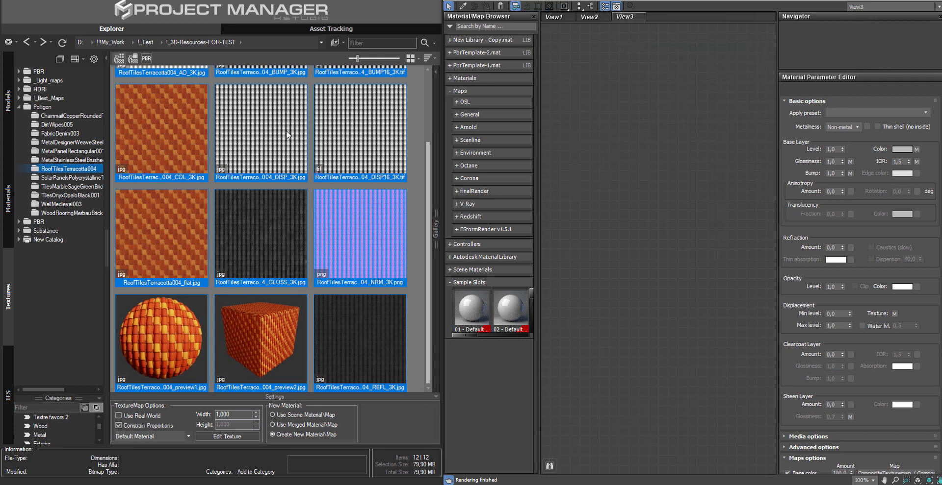
middle_drag(719, 214, 696, 222)
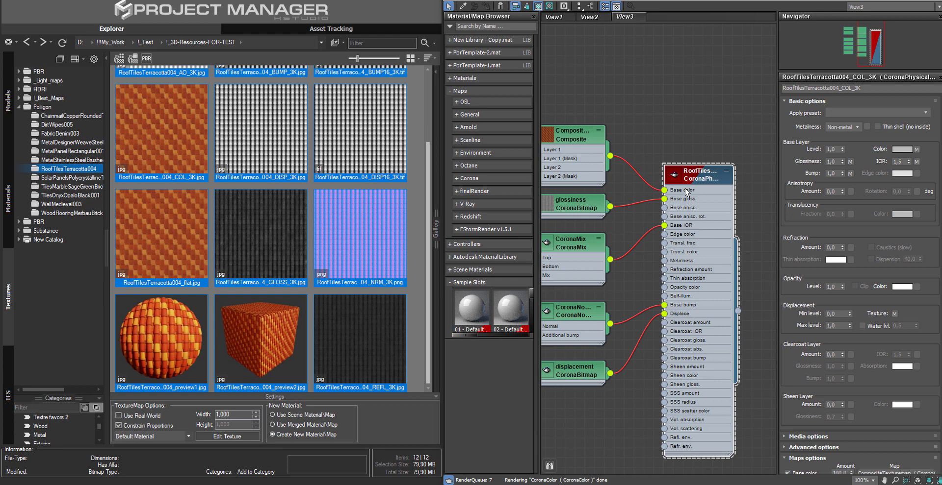
scroll(696, 222, up, 3)
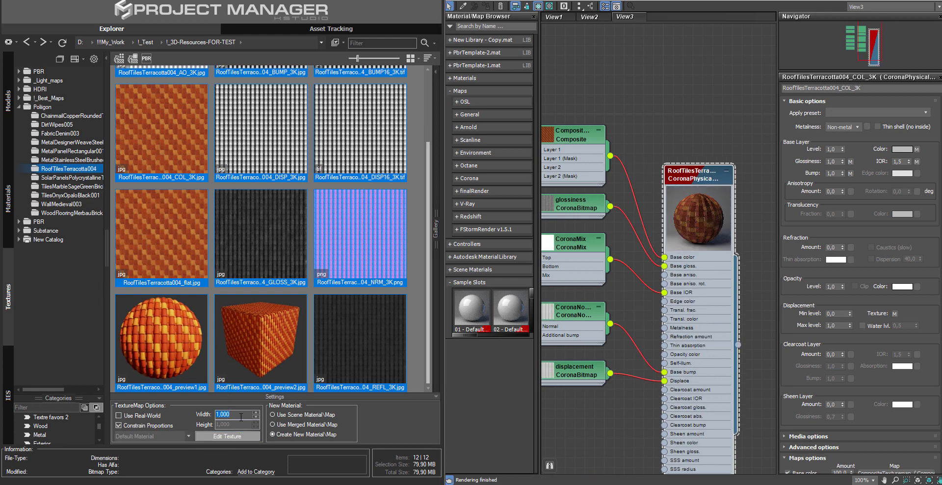
- Enable Use Real-World texture size and set the texture map width to 10 m (10,000)
text(3)
key(Return)
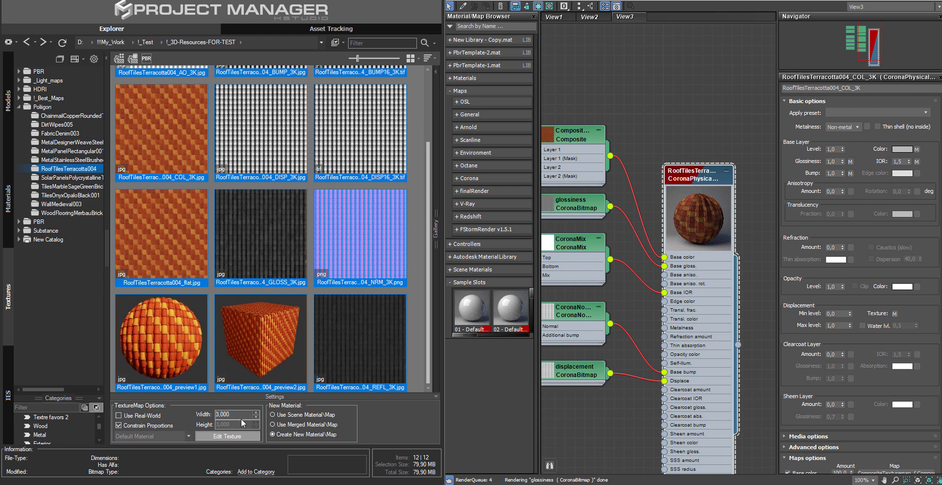
click(141, 417)
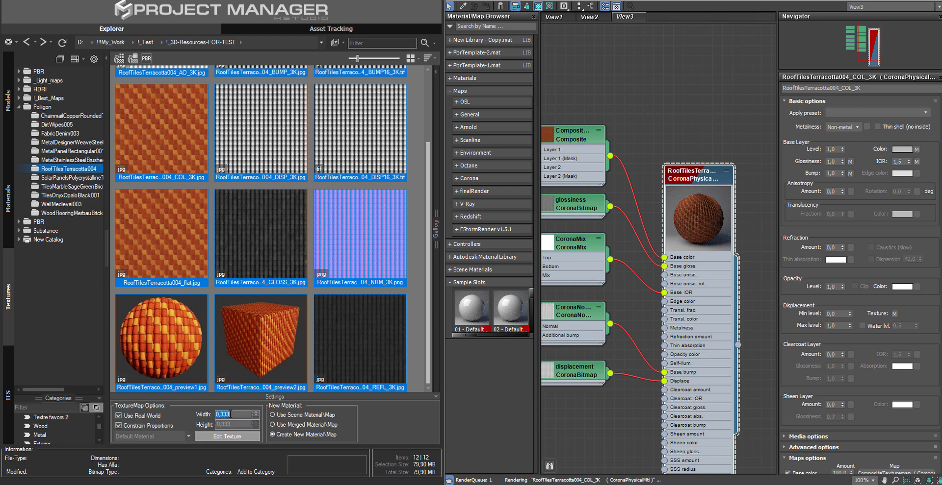
text(5000)
key(Return)
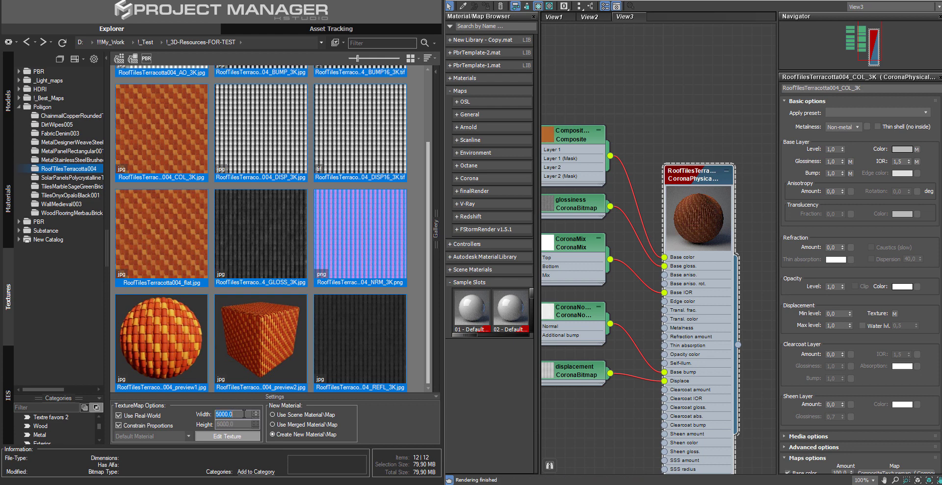
text(10)
key(Return)
scroll(670, 202, up, 3)
scroll(666, 204, down, 4)
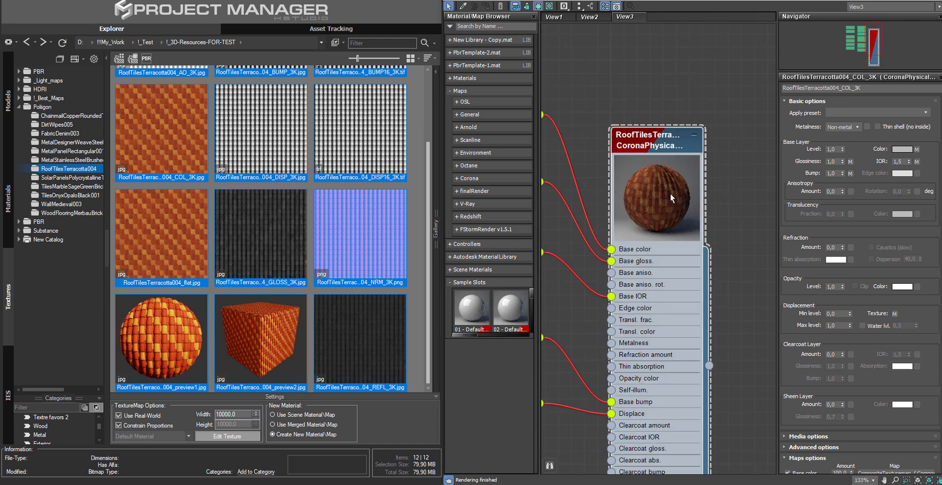